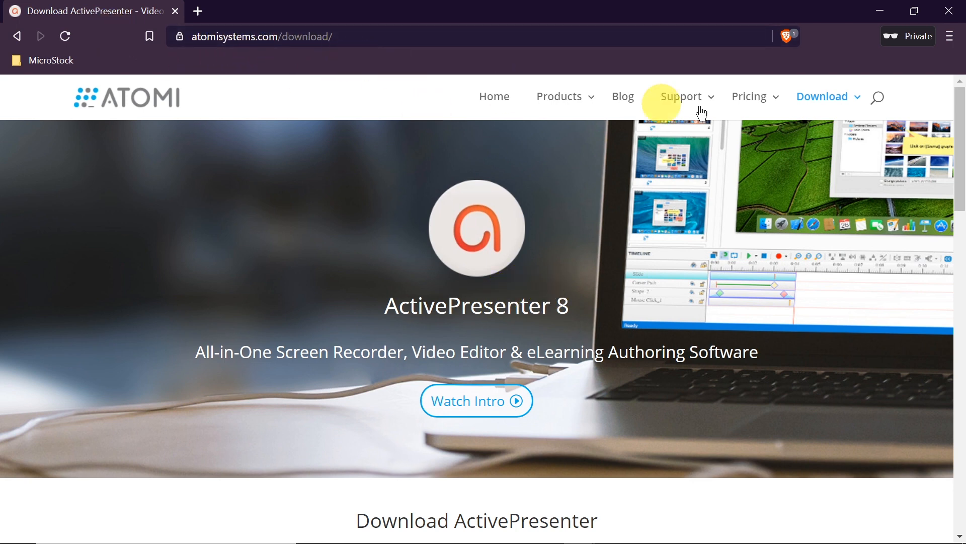
# Examine the ActivePresenter versions offered for Windows and macOS on the Atomi download page, including the edition notes
pyautogui.moveTo(822, 100)
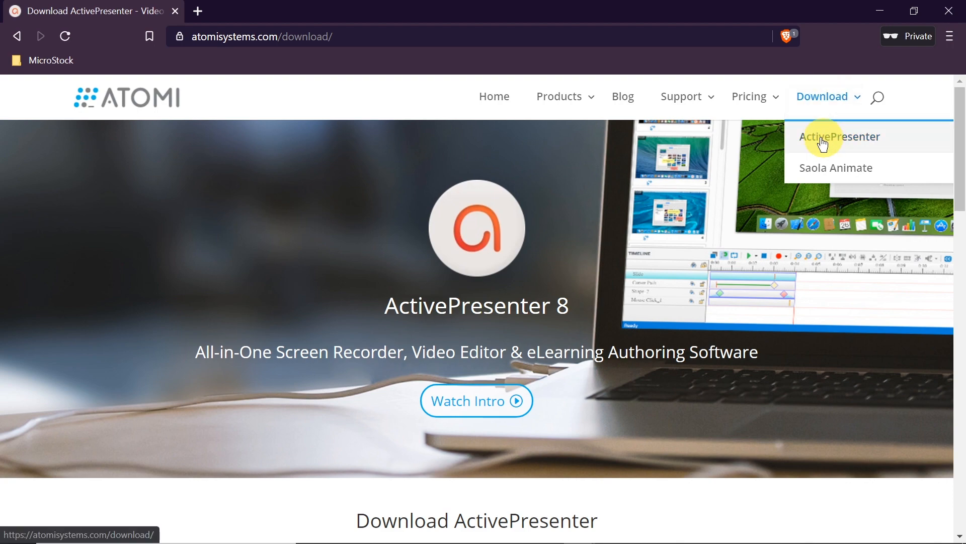
pyautogui.scroll(-1, 501, 252)
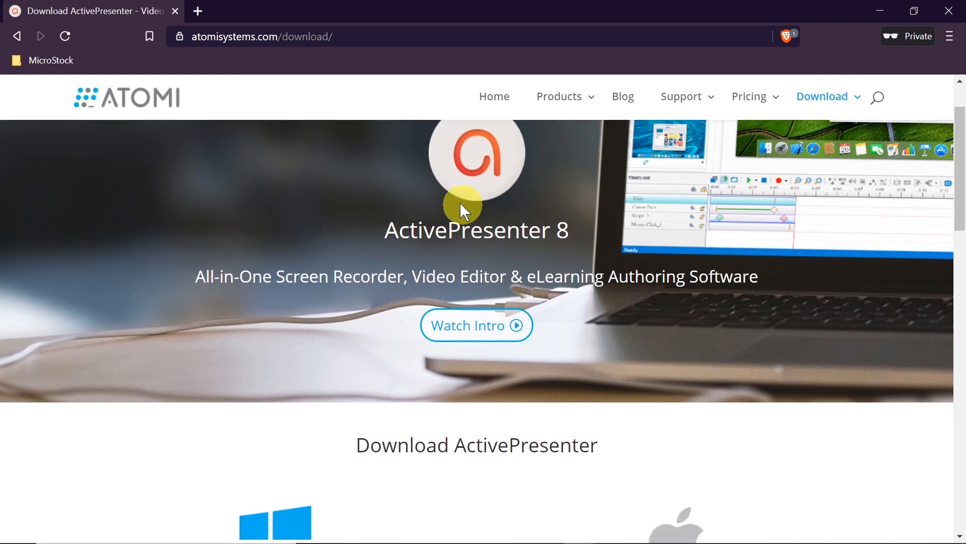
pyautogui.scroll(-6, 478, 256)
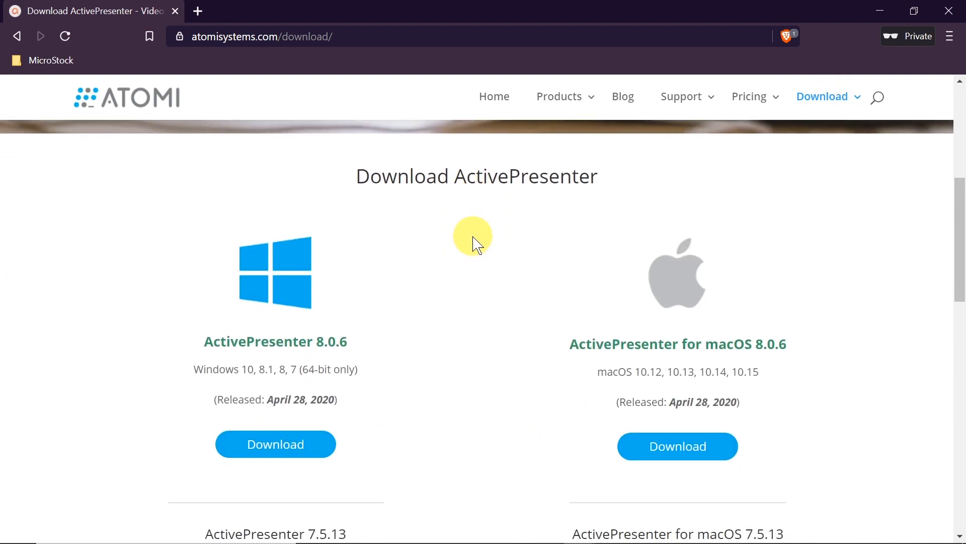
pyautogui.scroll(1, 486, 279)
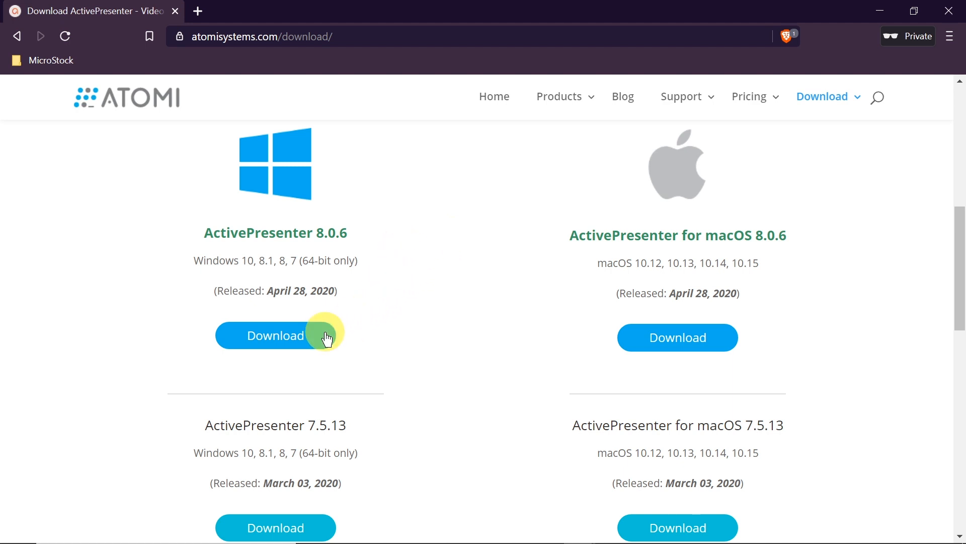
pyautogui.scroll(-5, 421, 317)
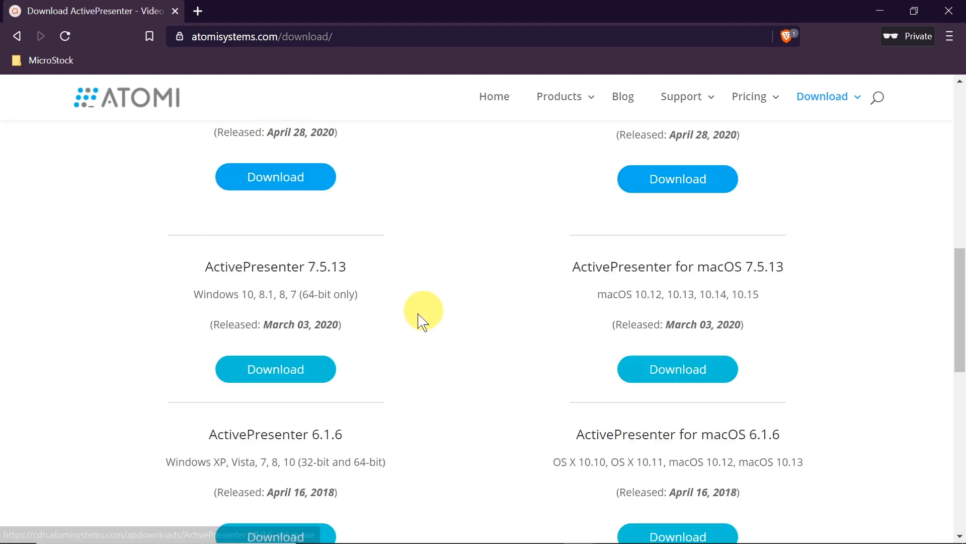
pyautogui.scroll(-3, 423, 297)
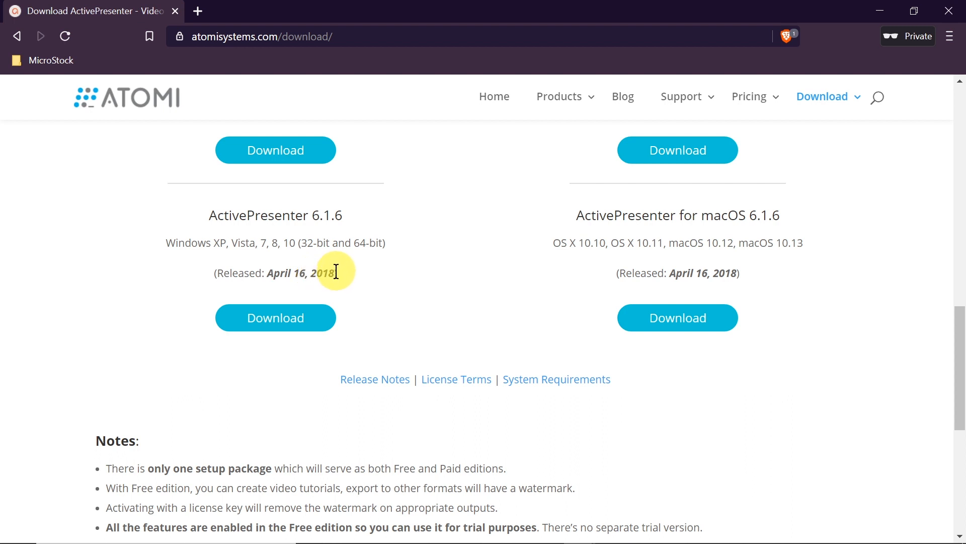
pyautogui.scroll(2, 282, 267)
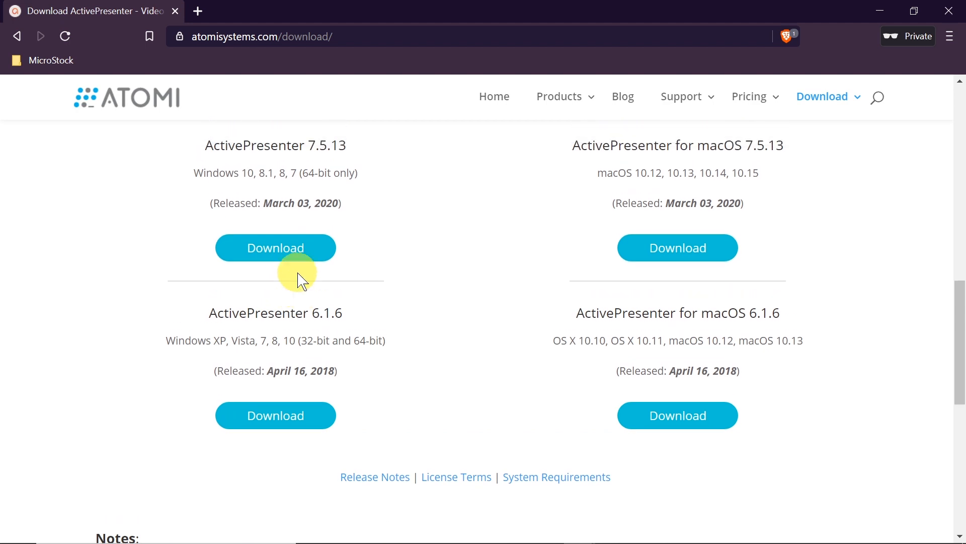
pyautogui.scroll(1, 300, 279)
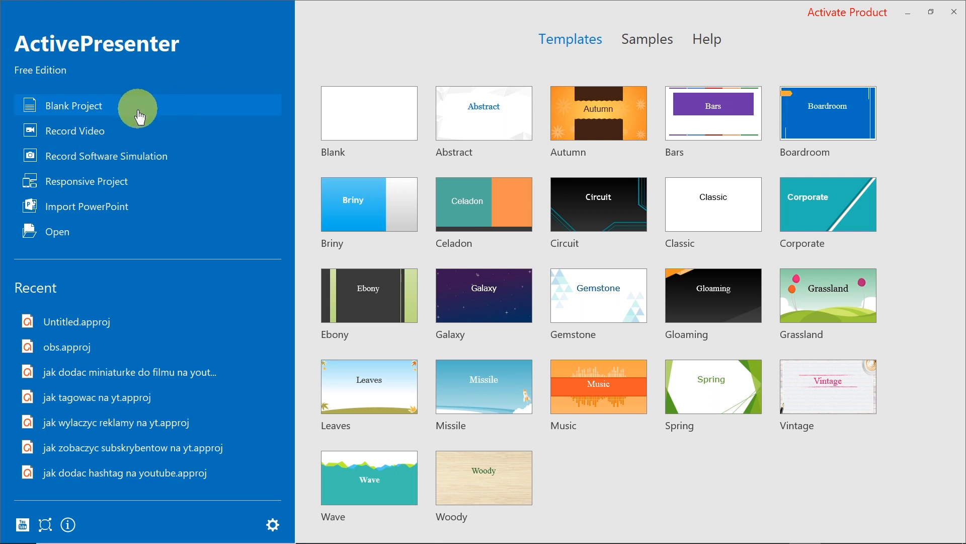
# Start a new video recording project in ActivePresenter and reposition its recording window
pyautogui.click(68, 135)
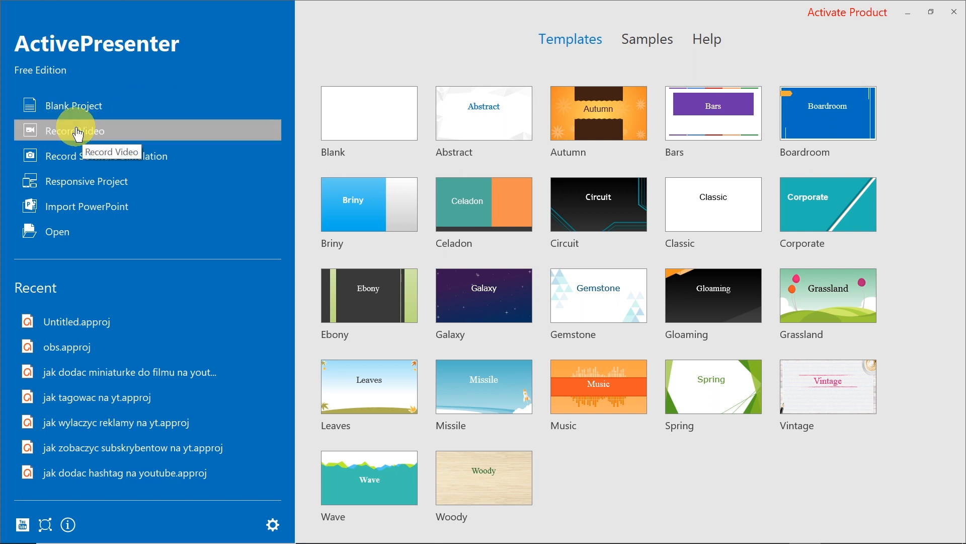
pyautogui.moveTo(510, 132); pyautogui.dragTo(497, 112)
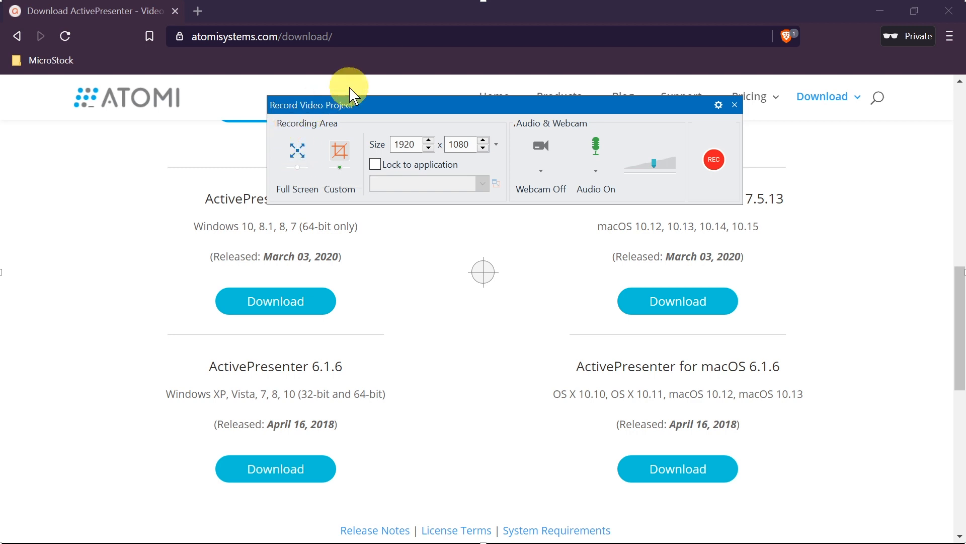
pyautogui.click(378, 164)
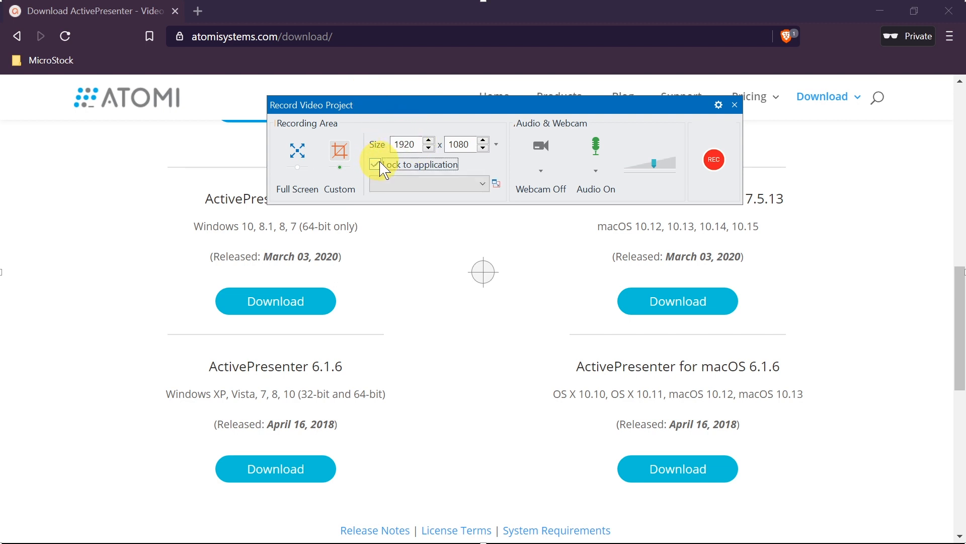
pyautogui.click(483, 184)
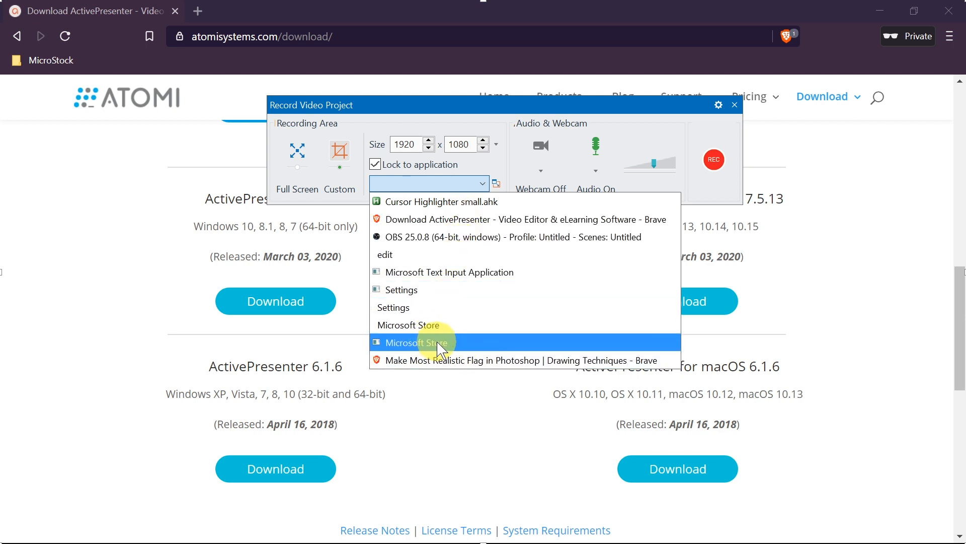
pyautogui.click(451, 113)
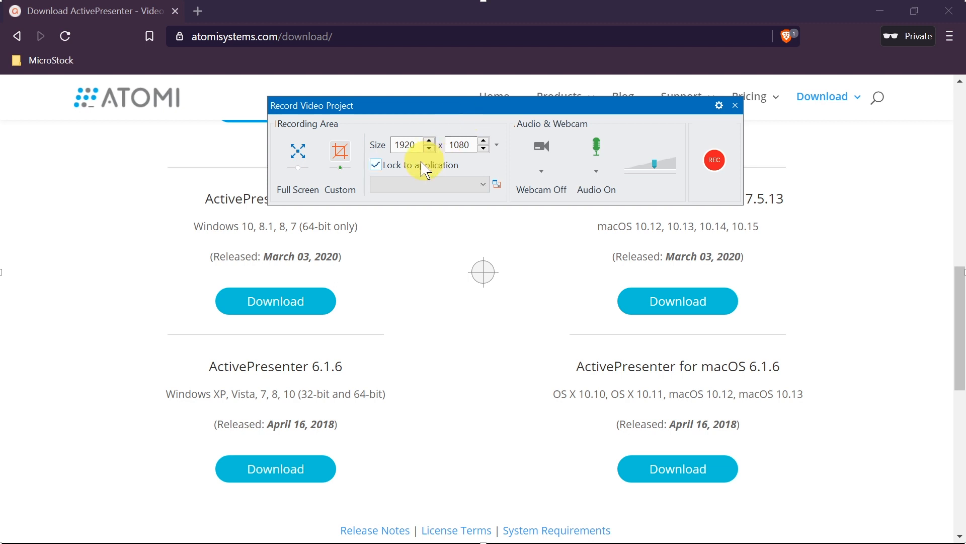
pyautogui.click(402, 166)
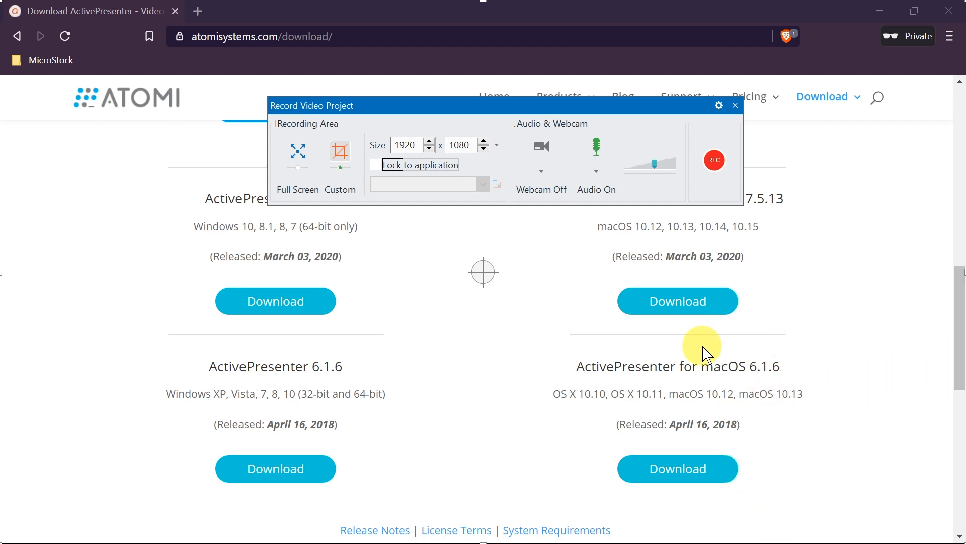
pyautogui.click(543, 168)
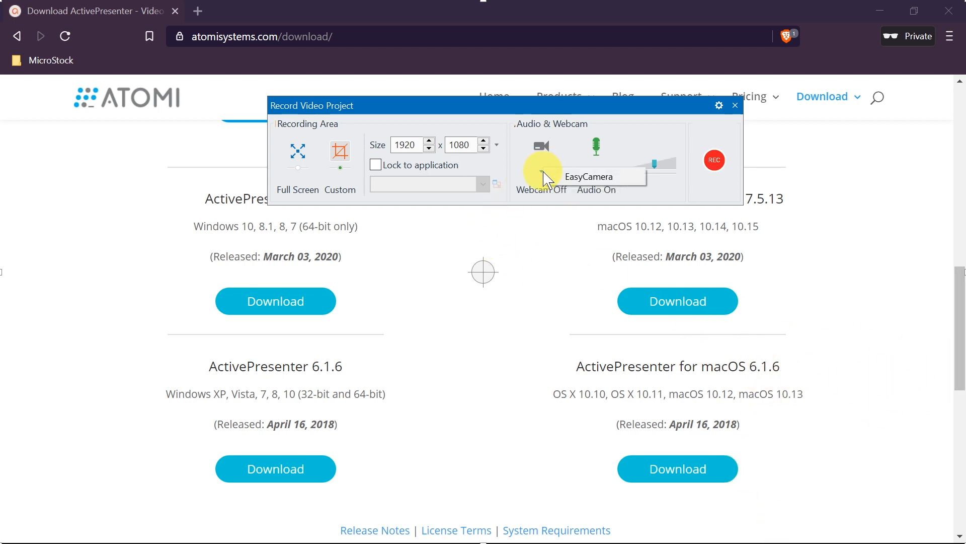
pyautogui.click(583, 177)
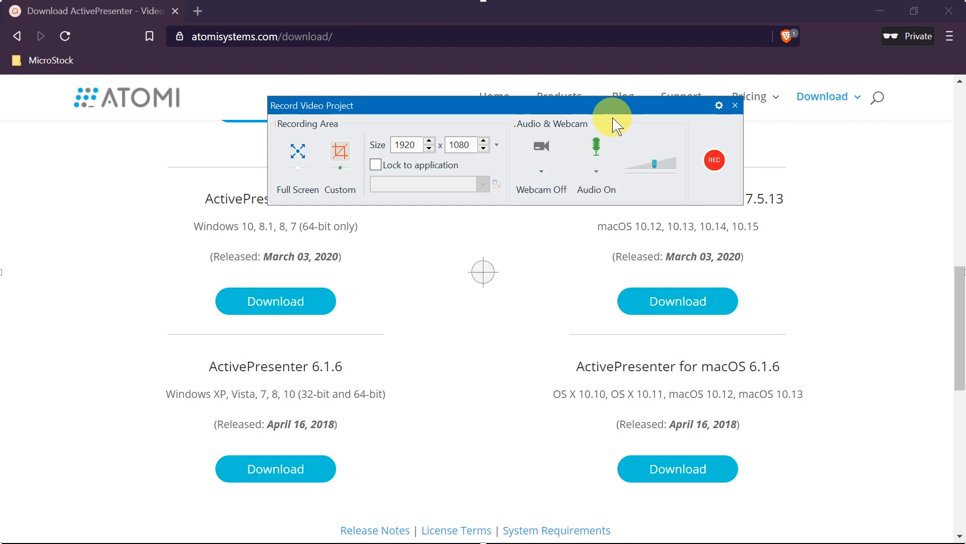
# Set the audio input to Microphone (2- Samson GoMic) and the system audio to Speakers (Realtek High Definition Audio)
pyautogui.click(601, 176)
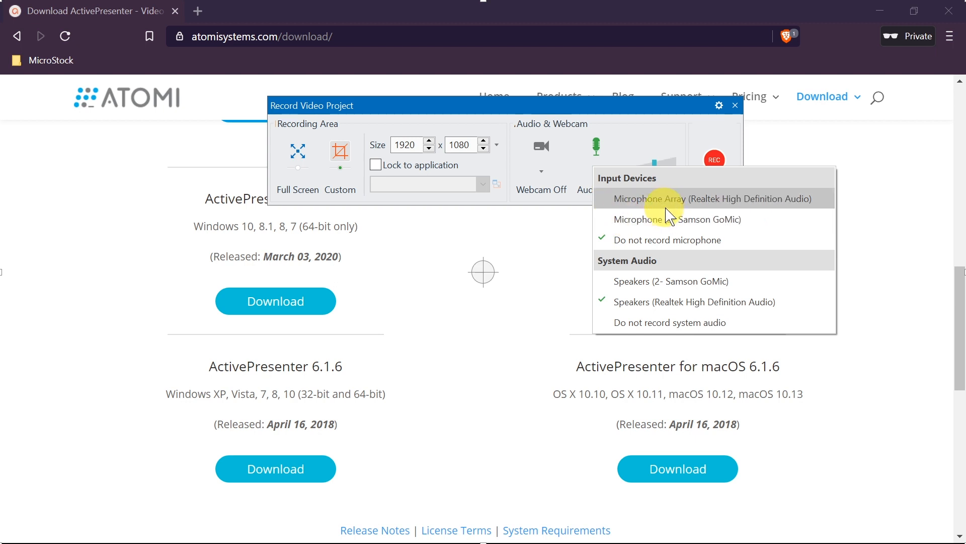
pyautogui.click(652, 218)
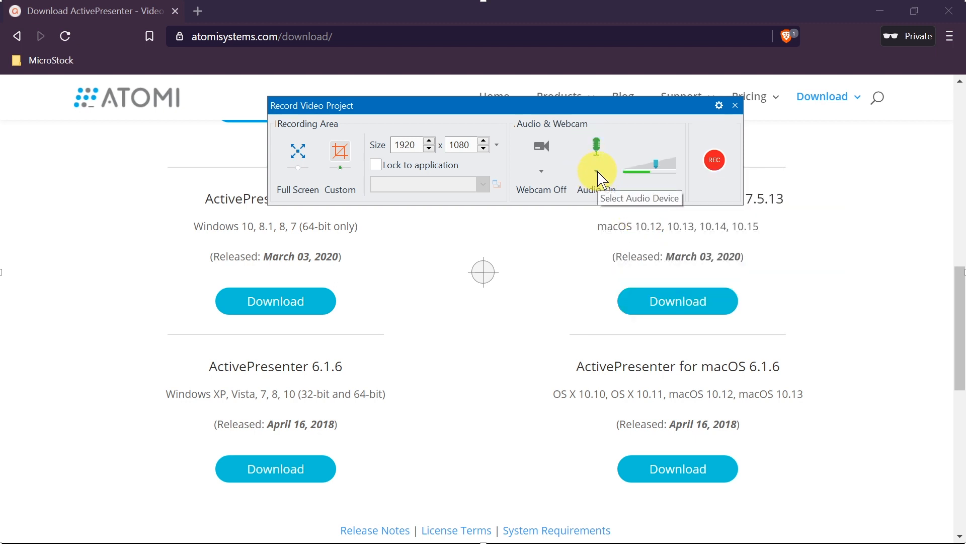
pyautogui.click(597, 171)
pyautogui.click(634, 112)
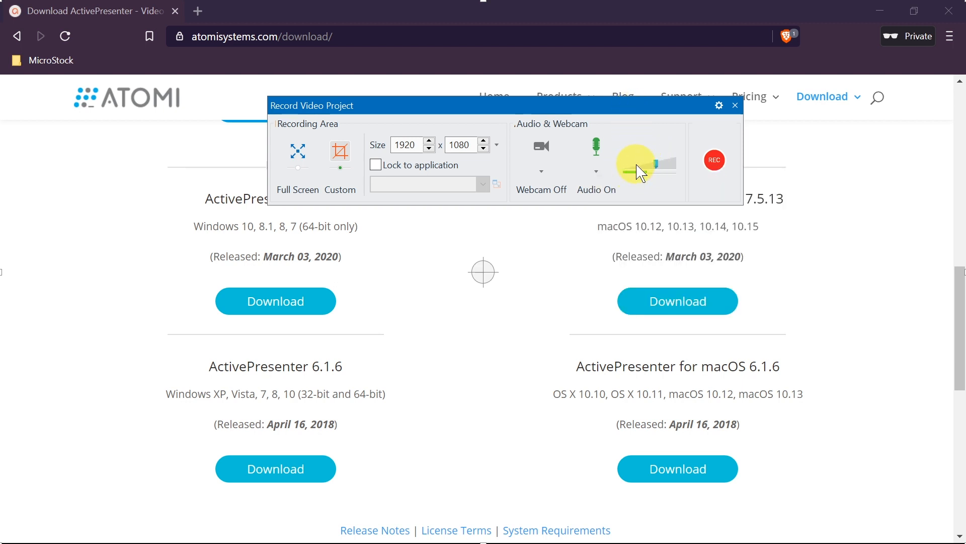
pyautogui.click(596, 172)
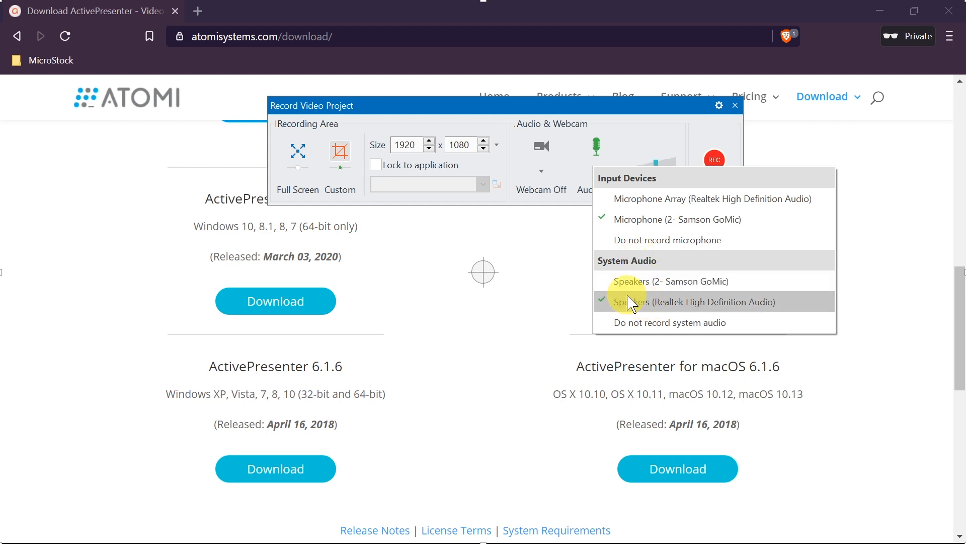
pyautogui.click(648, 303)
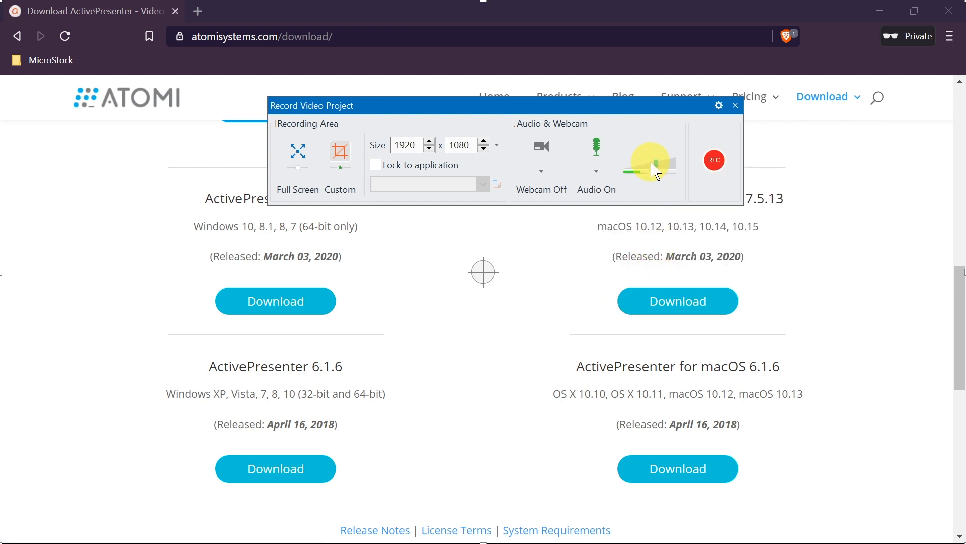
pyautogui.moveTo(657, 162)
pyautogui.mouseDown()
pyautogui.moveTo(645, 166)
pyautogui.moveTo(655, 168)
pyautogui.mouseUp()
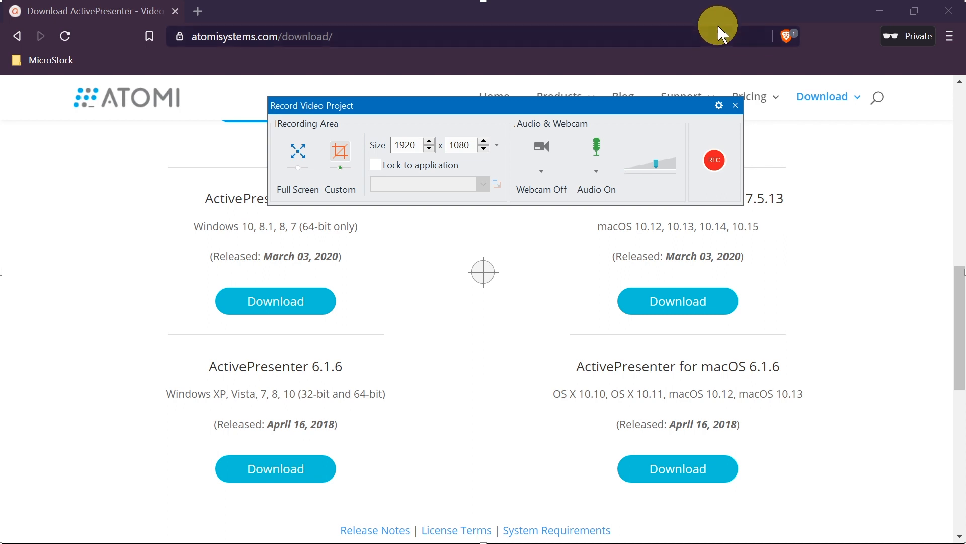
# In the video recording settings, try the H.264/MPEG-4 AVC video codec and set it back to Flash Screen Video
pyautogui.click(719, 107)
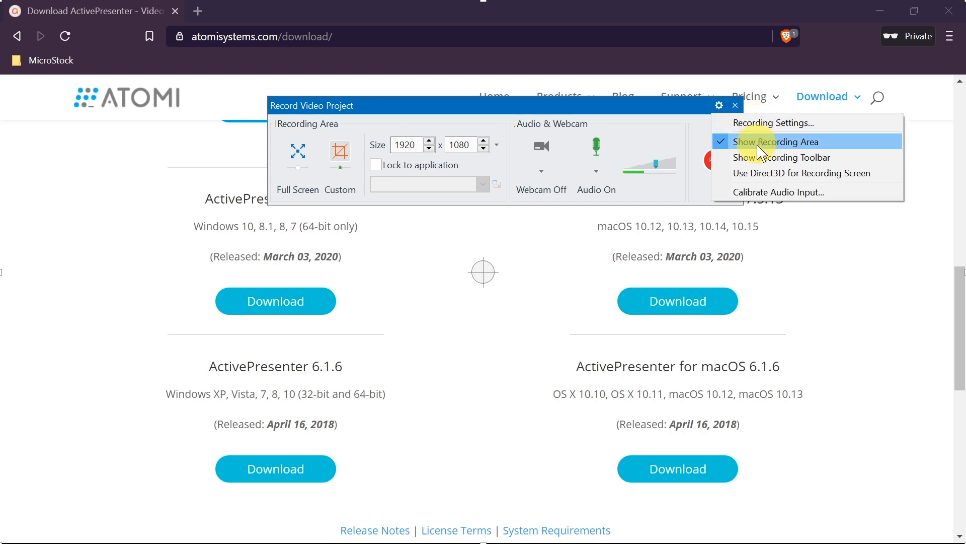
pyautogui.click(749, 125)
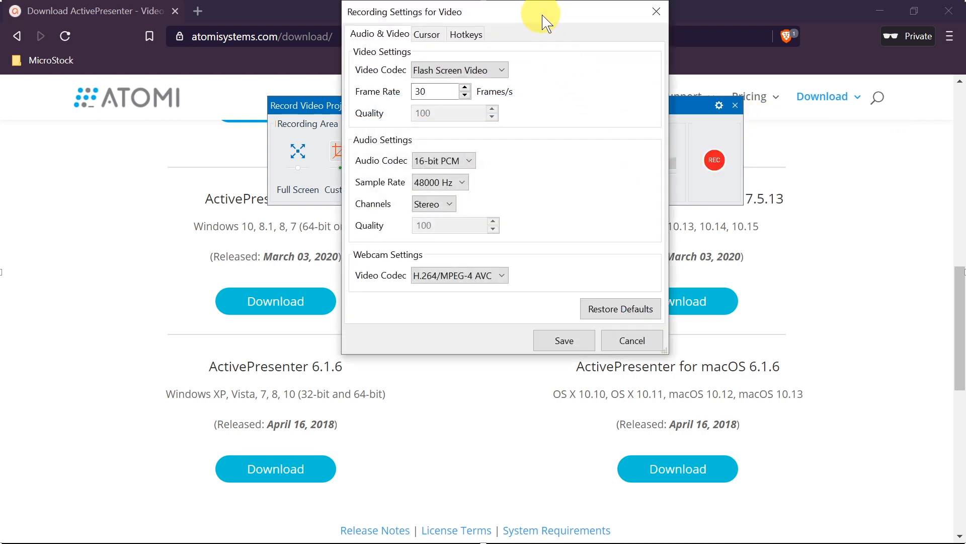
pyautogui.moveTo(541, 14); pyautogui.dragTo(556, 34)
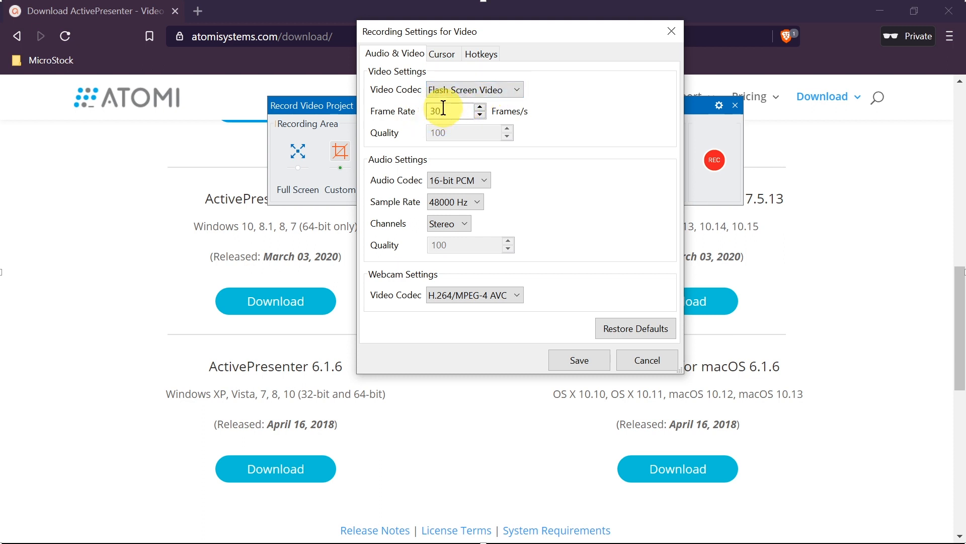
pyautogui.click(463, 90)
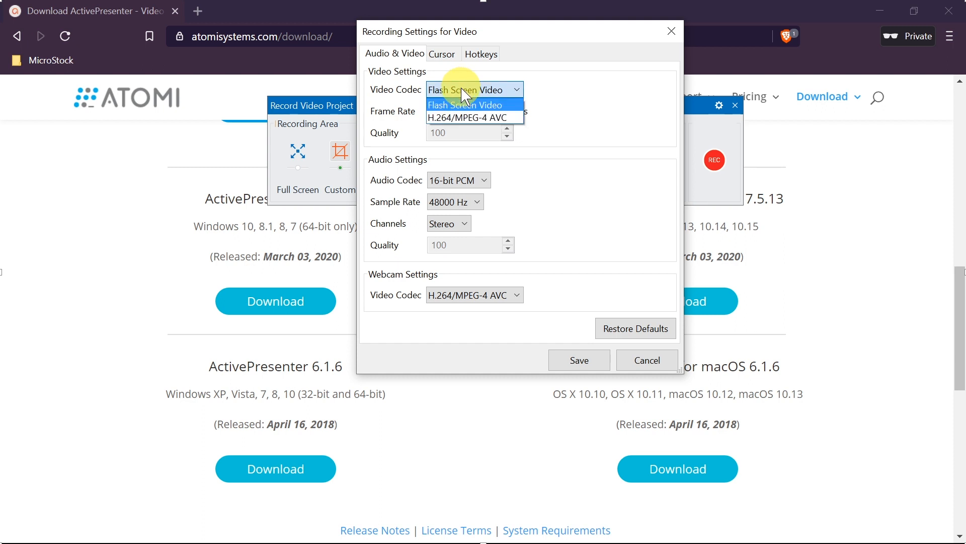
pyautogui.click(443, 117)
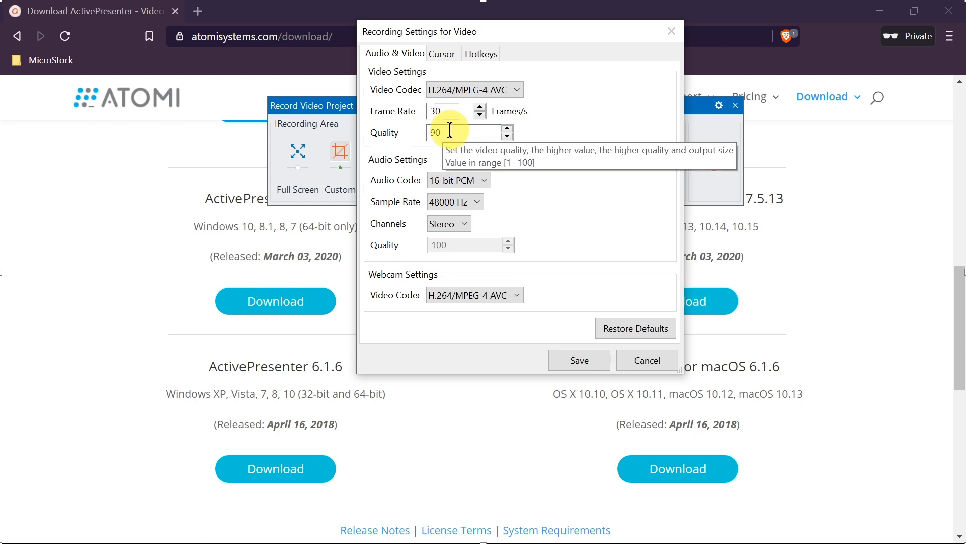
pyautogui.click(445, 93)
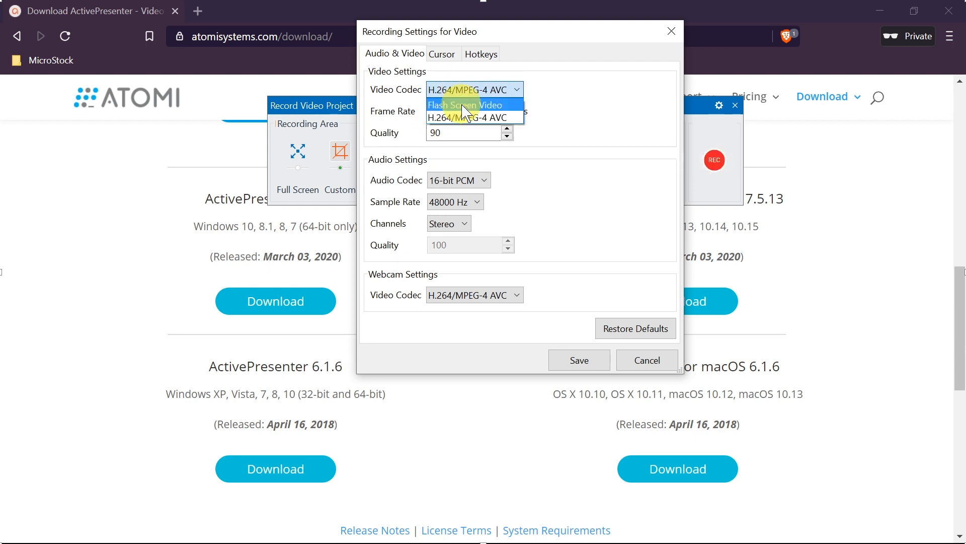
pyautogui.click(460, 104)
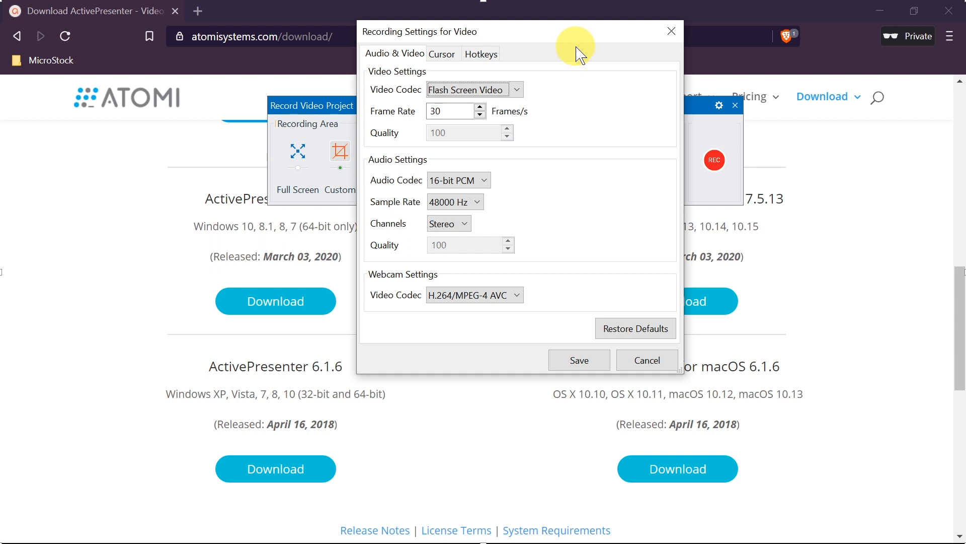
# Review the mouse cursor options and save the recording settings
pyautogui.click(445, 57)
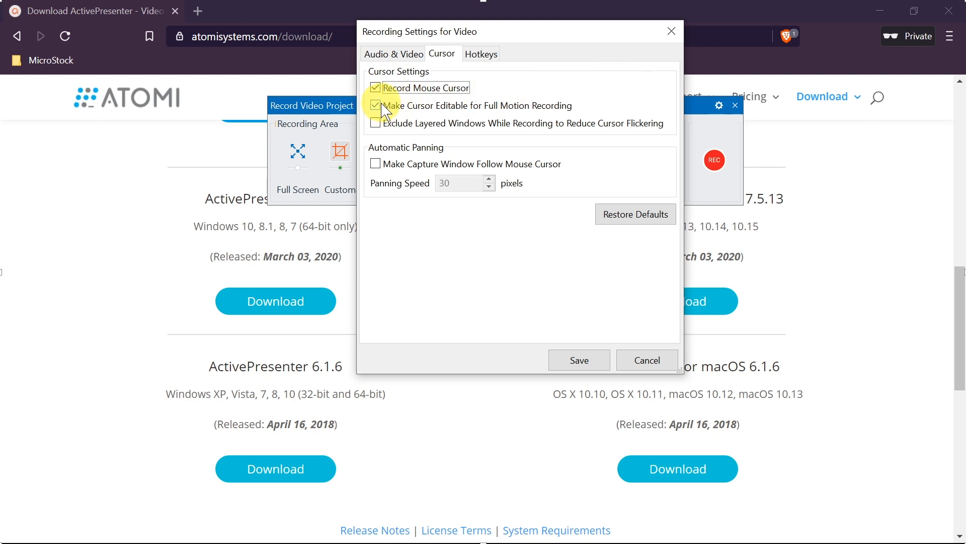
pyautogui.click(580, 363)
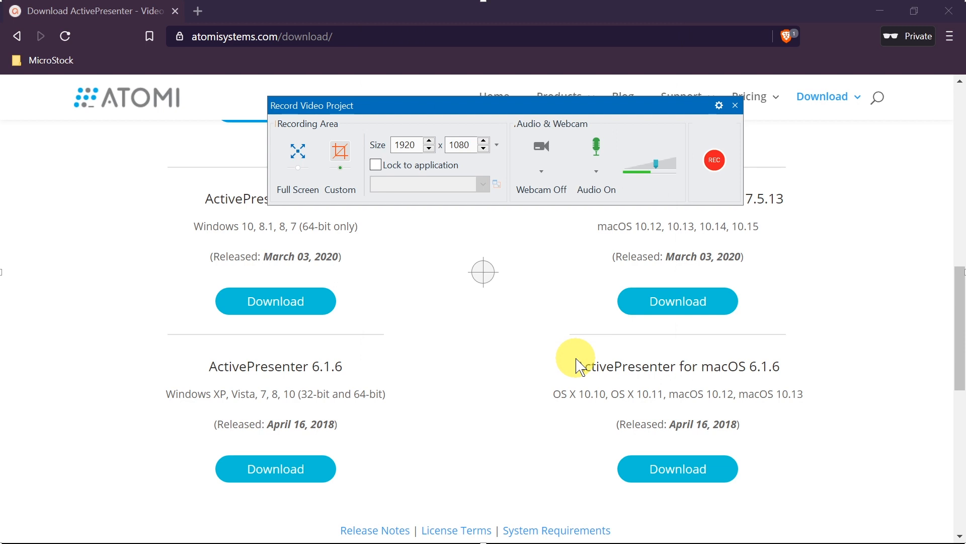
# Start the screen recording and stop it after a few seconds
pyautogui.click(715, 159)
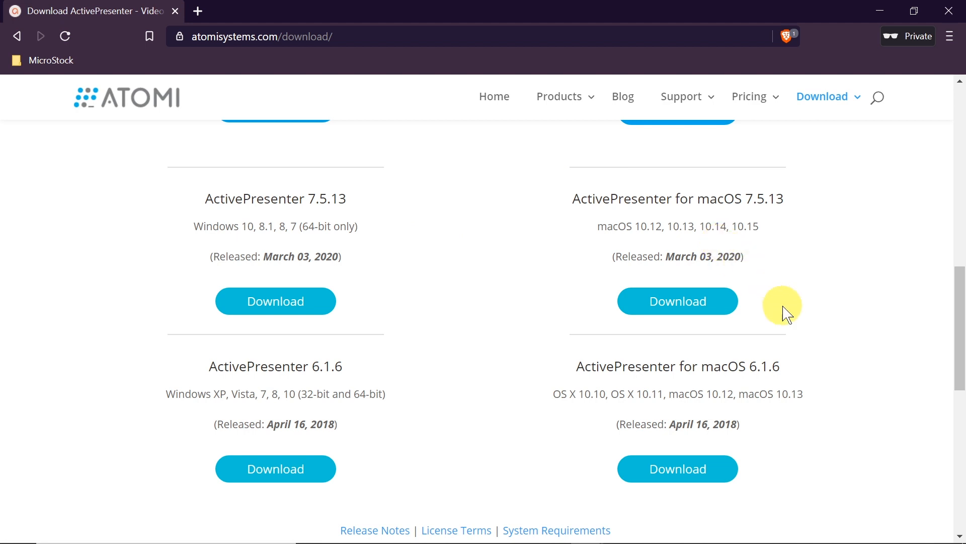
pyautogui.moveTo(851, 540)
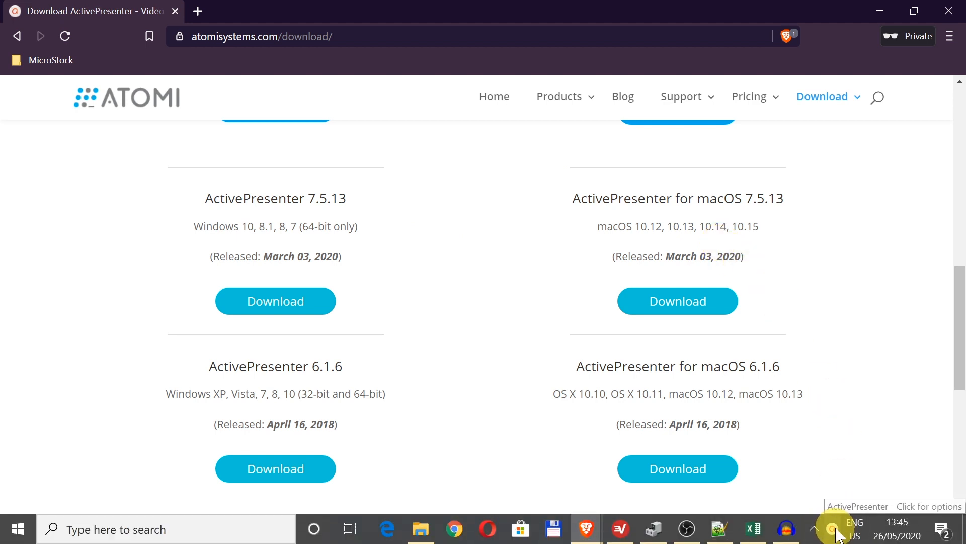
pyautogui.click(833, 535)
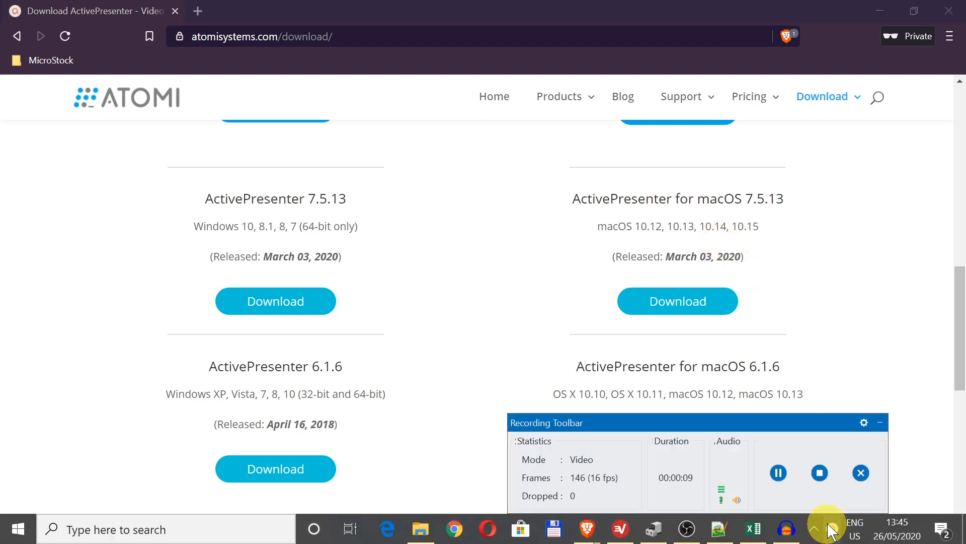
pyautogui.click(821, 476)
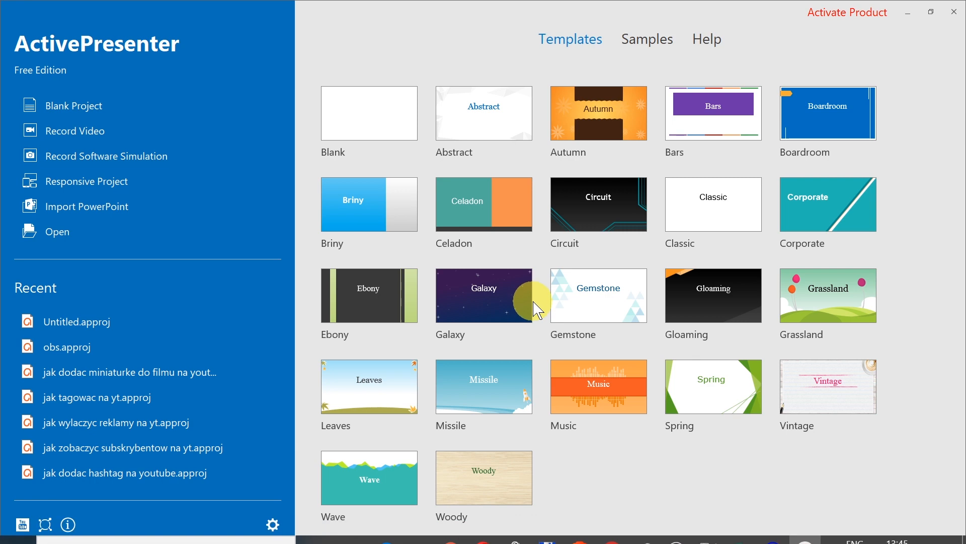
# Select the recorded video on the slide and place the playhead at 0:05.160
pyautogui.click(419, 151)
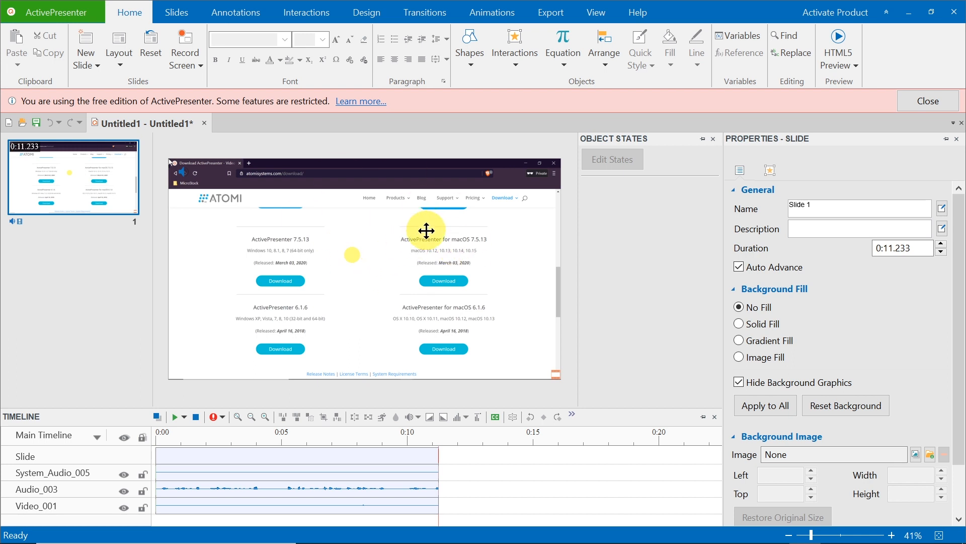
pyautogui.click(416, 272)
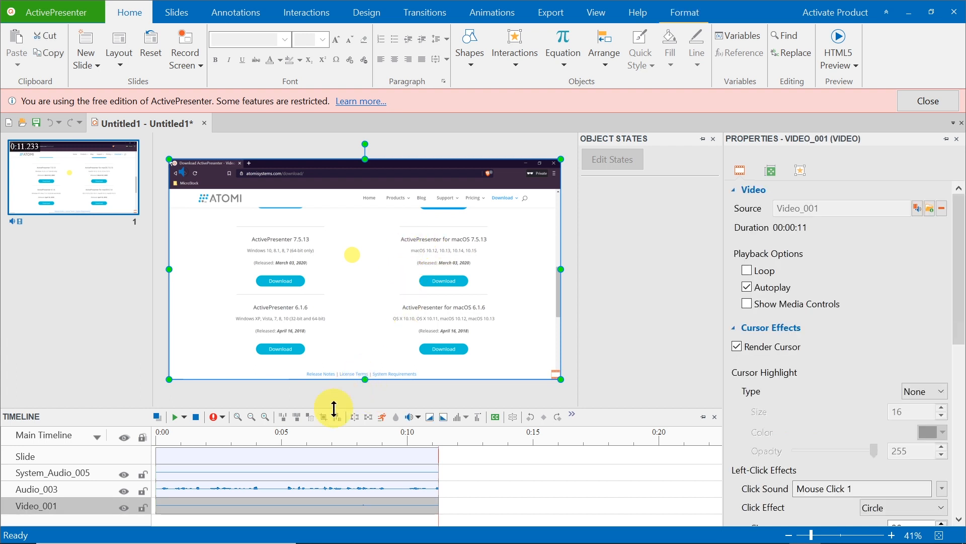
pyautogui.click(286, 441)
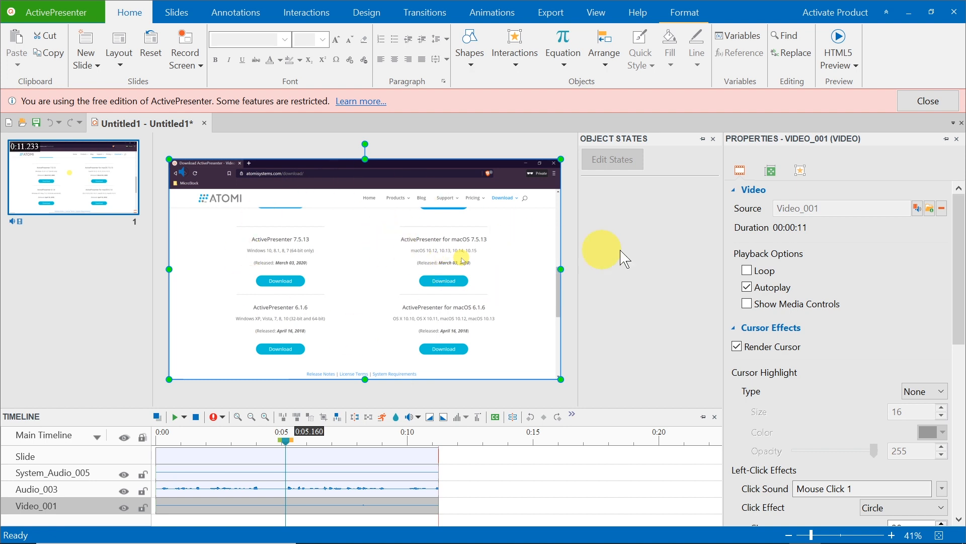
pyautogui.click(757, 329)
pyautogui.click(757, 330)
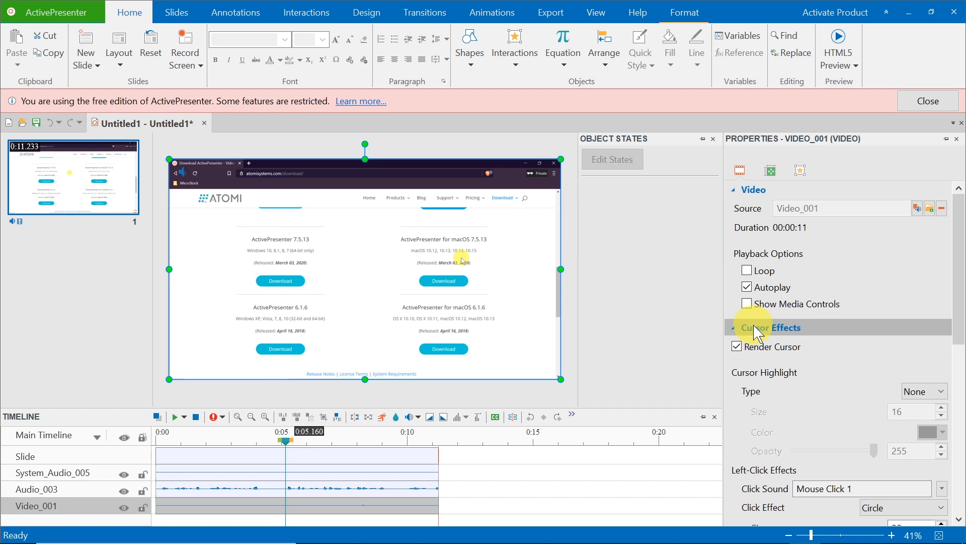
pyautogui.click(737, 347)
pyautogui.click(738, 346)
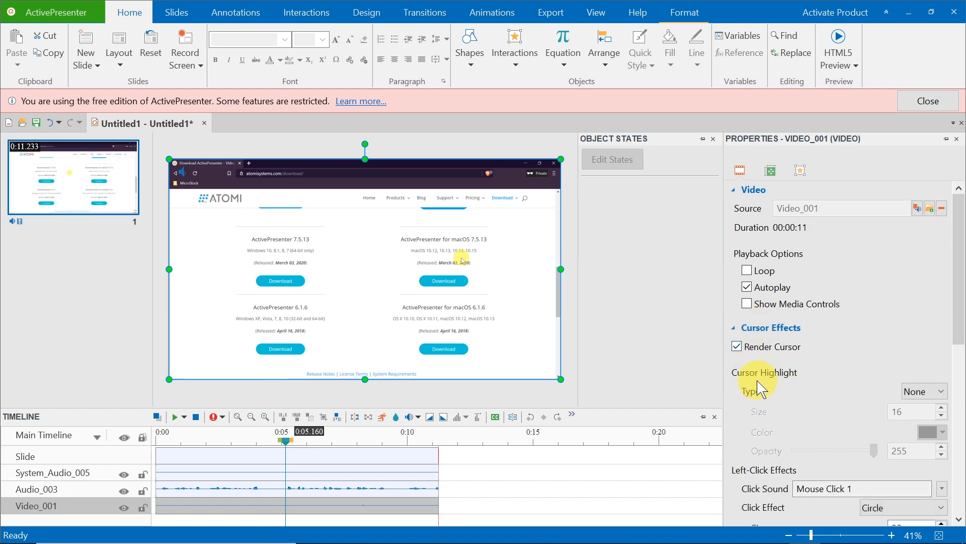
# Highlight the recorded video's cursor with a red circle of size 100 and opacity 153
pyautogui.click(909, 388)
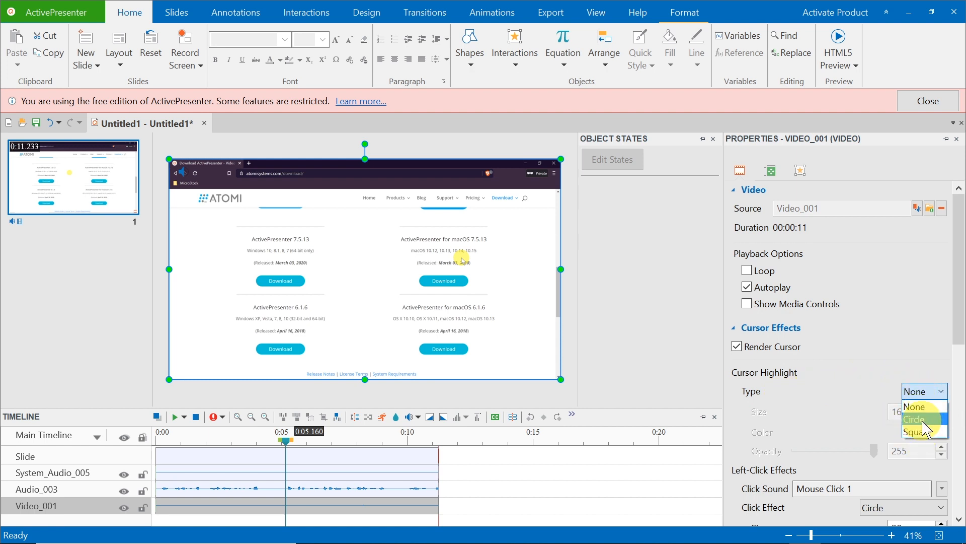
pyautogui.click(915, 418)
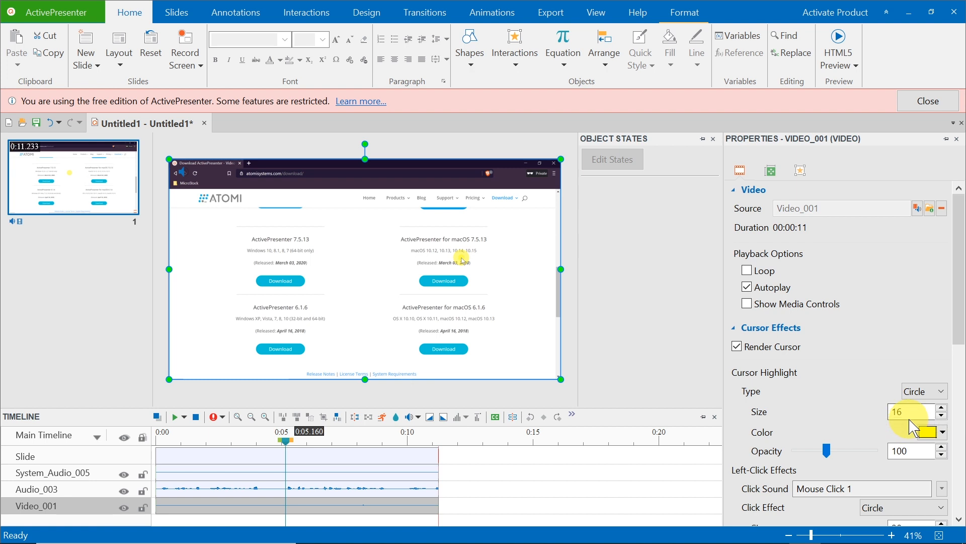
pyautogui.doubleClick(912, 413)
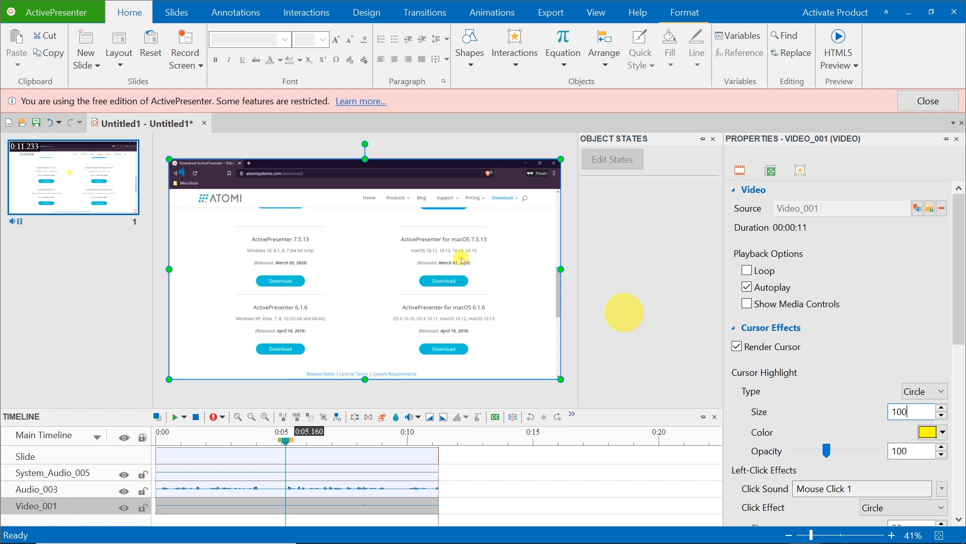
pyautogui.click(920, 447)
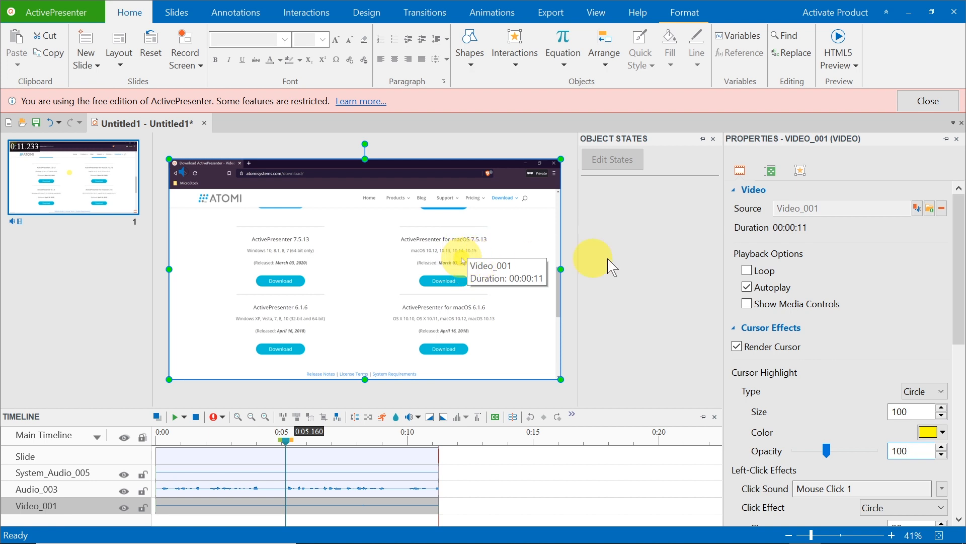
pyautogui.click(937, 431)
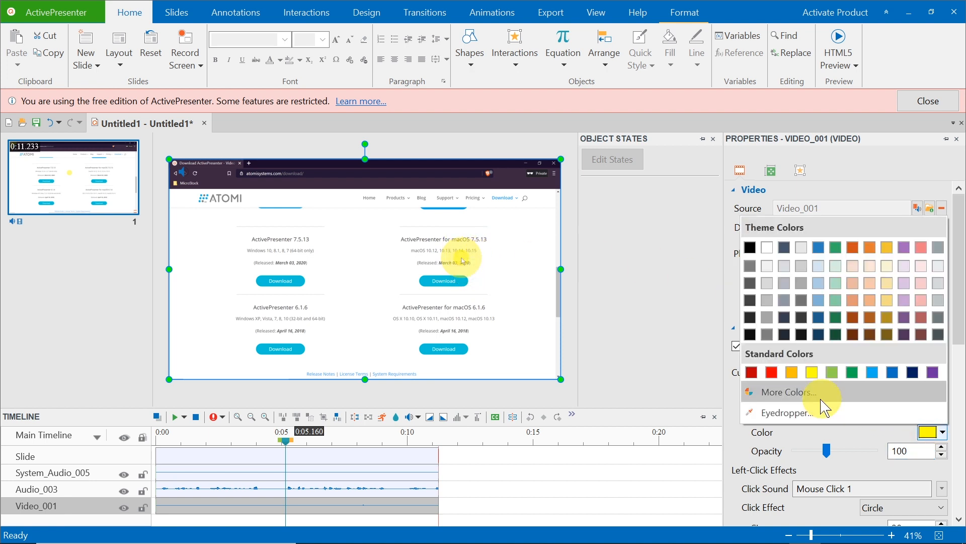
pyautogui.click(772, 372)
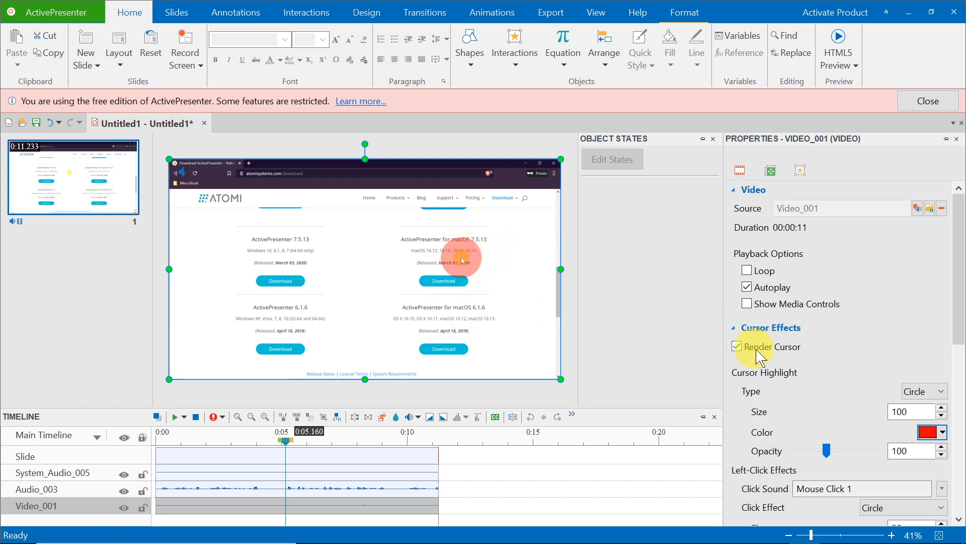
pyautogui.moveTo(828, 451); pyautogui.dragTo(841, 433)
# Examine the video's left-click, right-click and left double-click effect settings
pyautogui.scroll(-4, 833, 384)
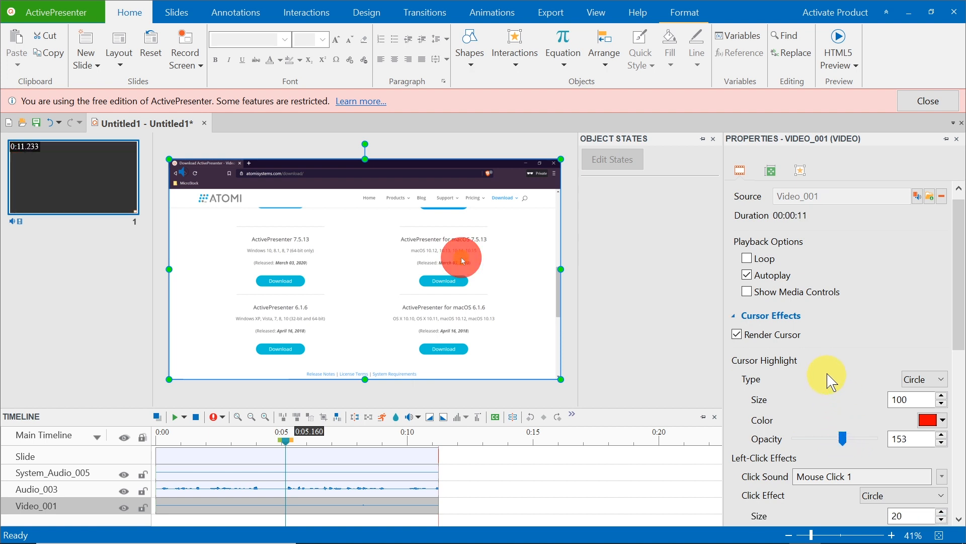
pyautogui.scroll(-6, 753, 320)
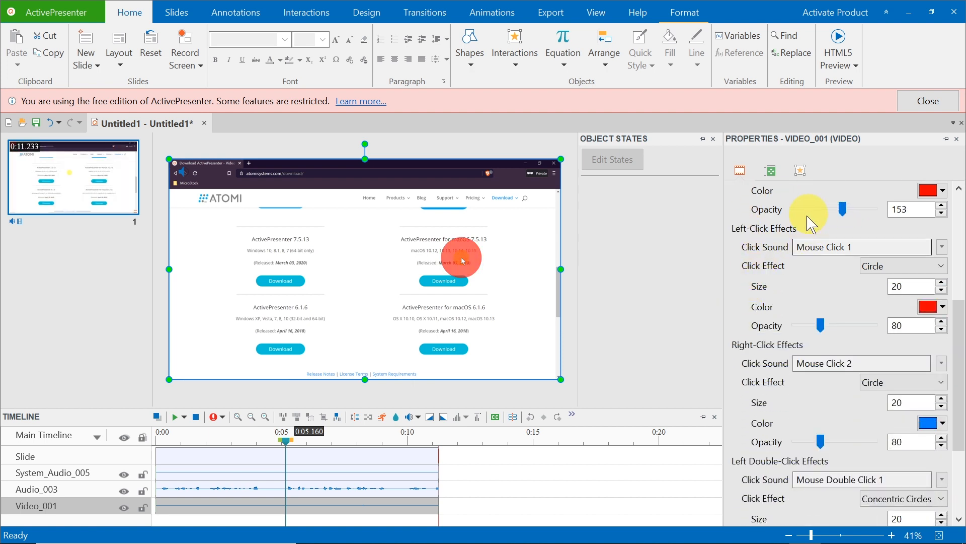
pyautogui.scroll(-1, 772, 281)
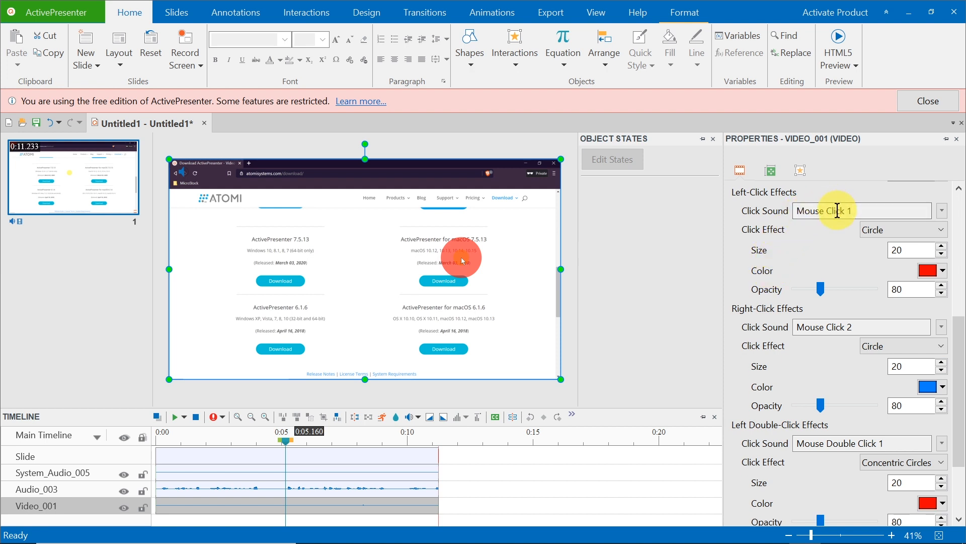
pyautogui.scroll(-1, 760, 262)
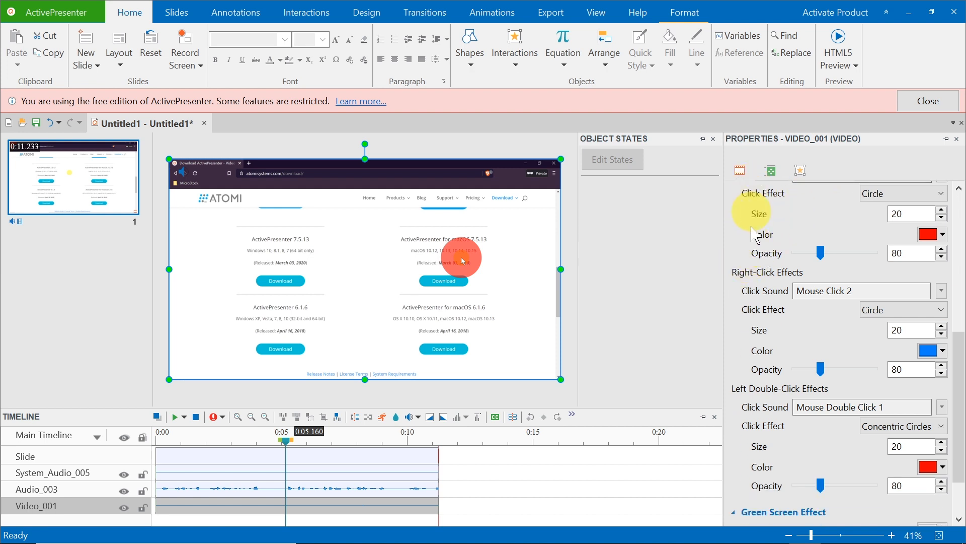
pyautogui.scroll(-1, 750, 297)
pyautogui.click(928, 431)
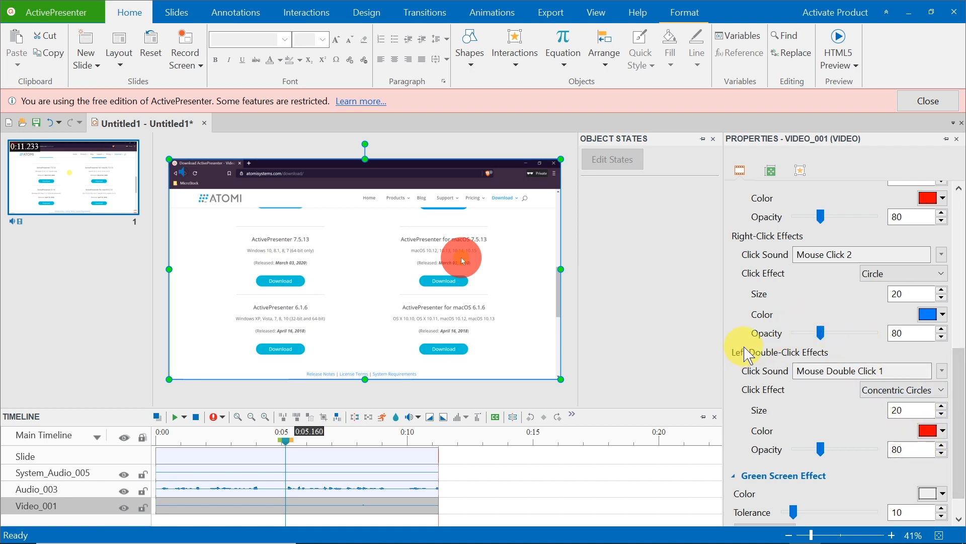
pyautogui.scroll(3, 749, 353)
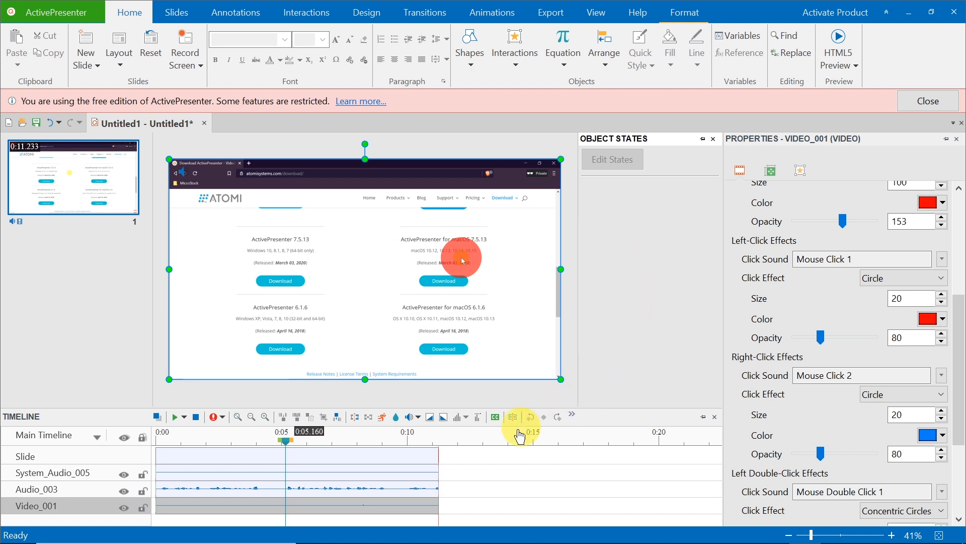
# Split the video and both audio tracks at 0:05.740 and delete the parts after that point
pyautogui.click(407, 443)
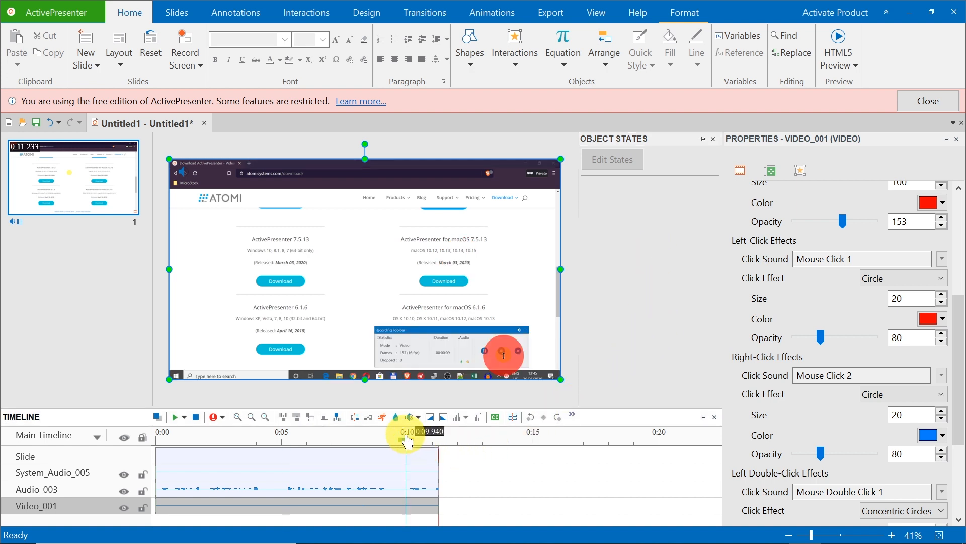
pyautogui.moveTo(405, 447); pyautogui.dragTo(292, 433)
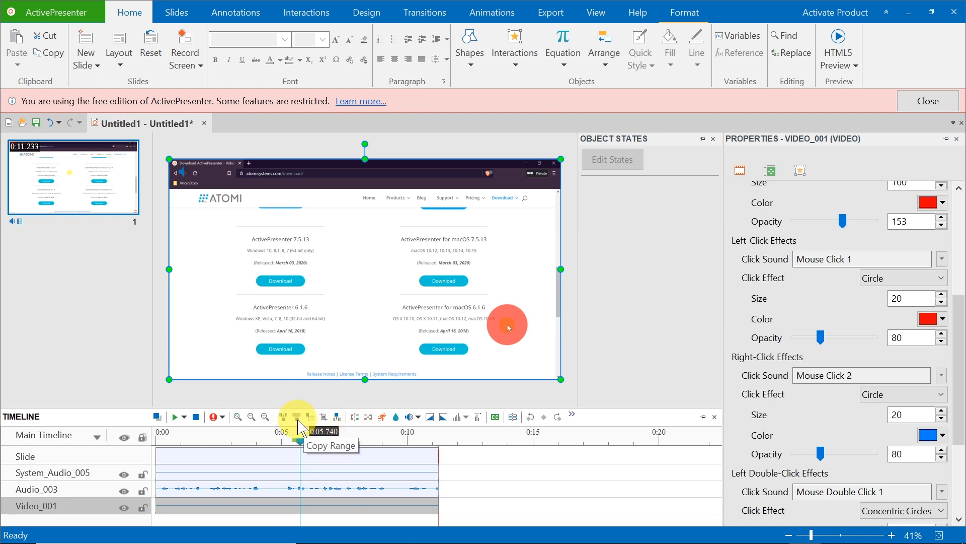
pyautogui.click(356, 418)
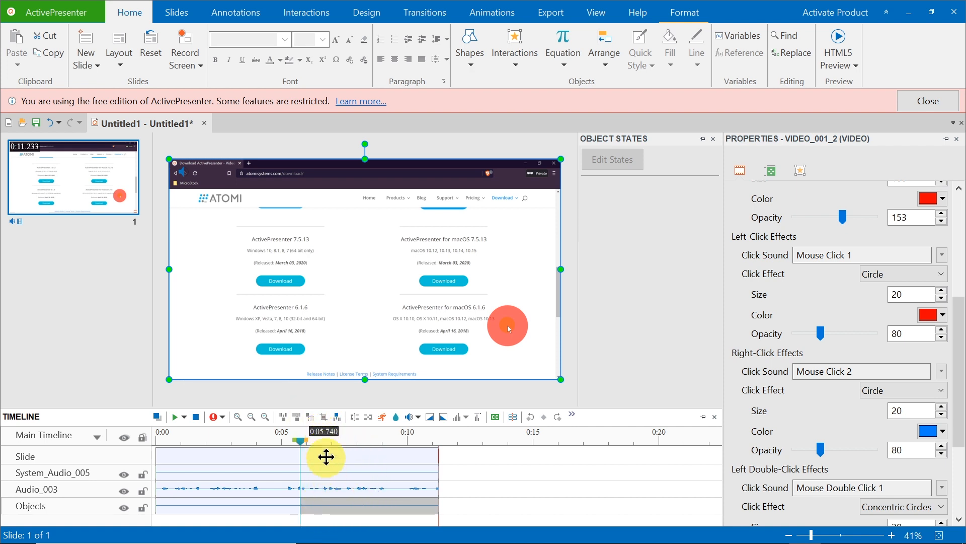
pyautogui.click(522, 488)
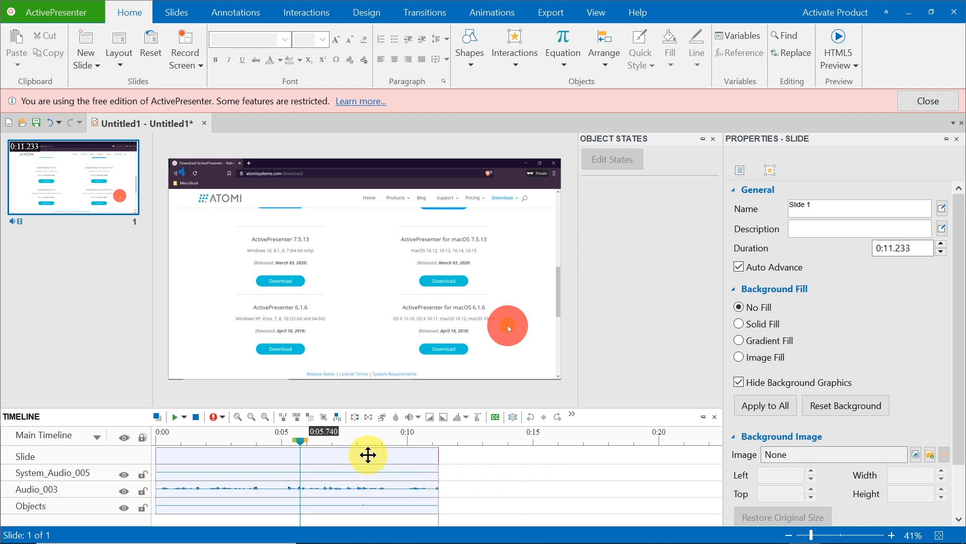
pyautogui.click(355, 418)
pyautogui.moveTo(468, 475); pyautogui.dragTo(406, 510)
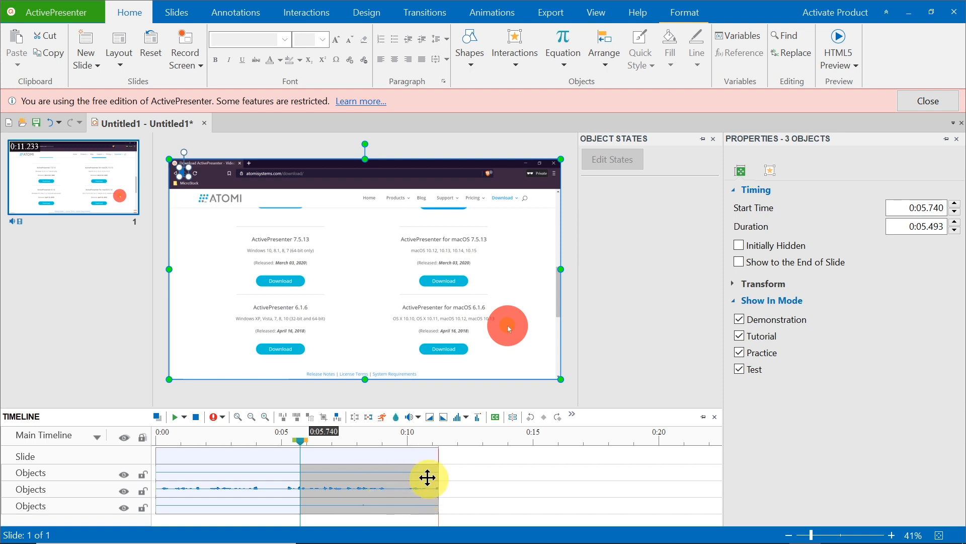
pyautogui.press('Delete')
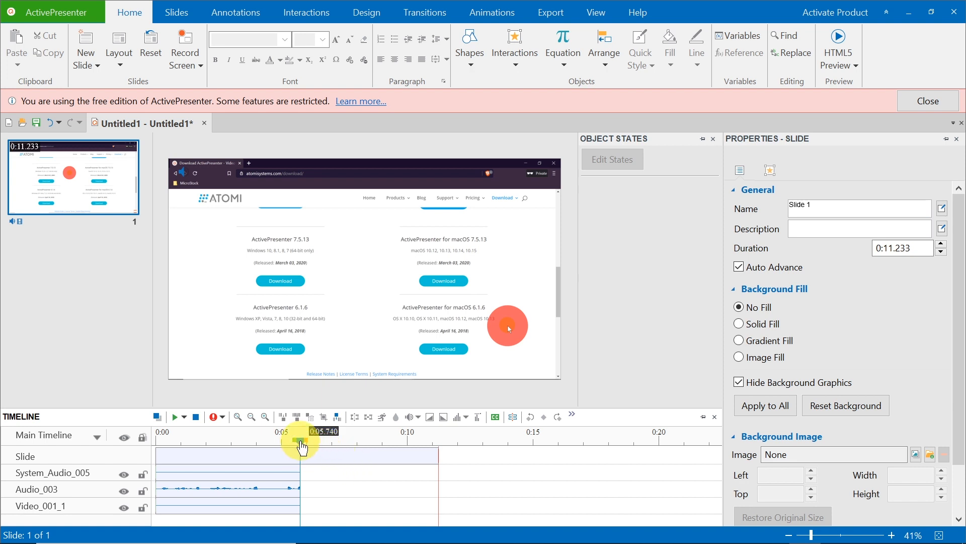
# Shorten the slide's duration to 0:05.740 so it ends with the remaining clips
pyautogui.moveTo(304, 447); pyautogui.dragTo(350, 439)
pyautogui.click(305, 433)
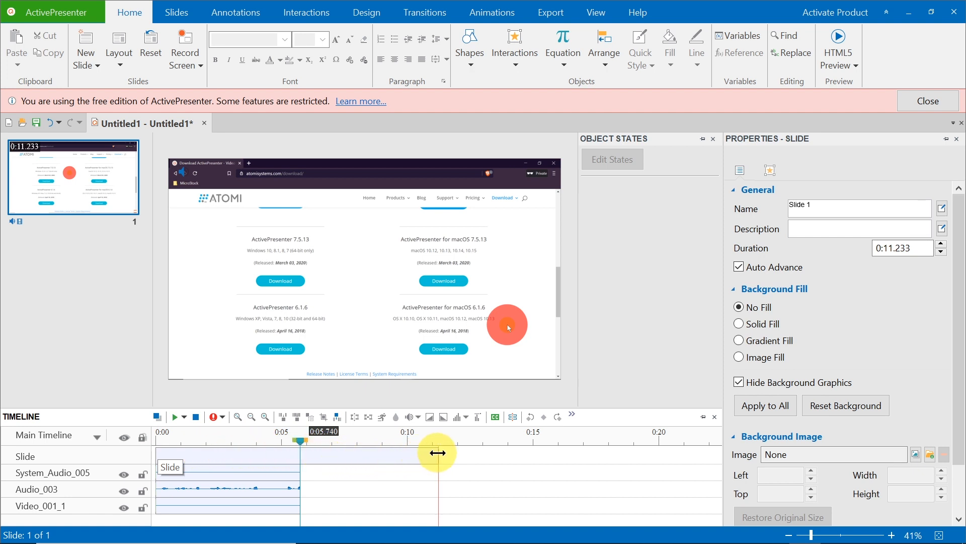
pyautogui.moveTo(438, 450); pyautogui.dragTo(299, 447)
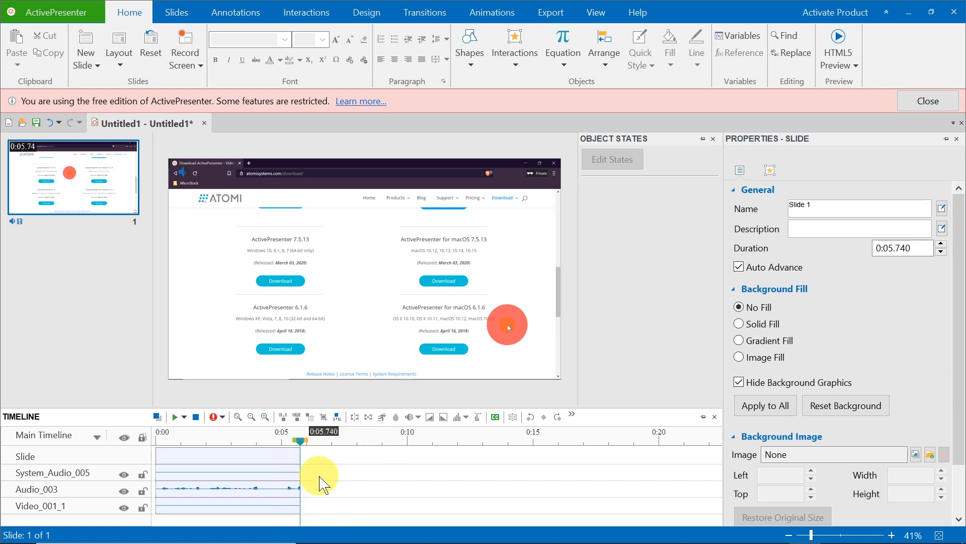
# Split the video and both audio tracks at 0:03.060 and again at 0:03.620
pyautogui.click(234, 438)
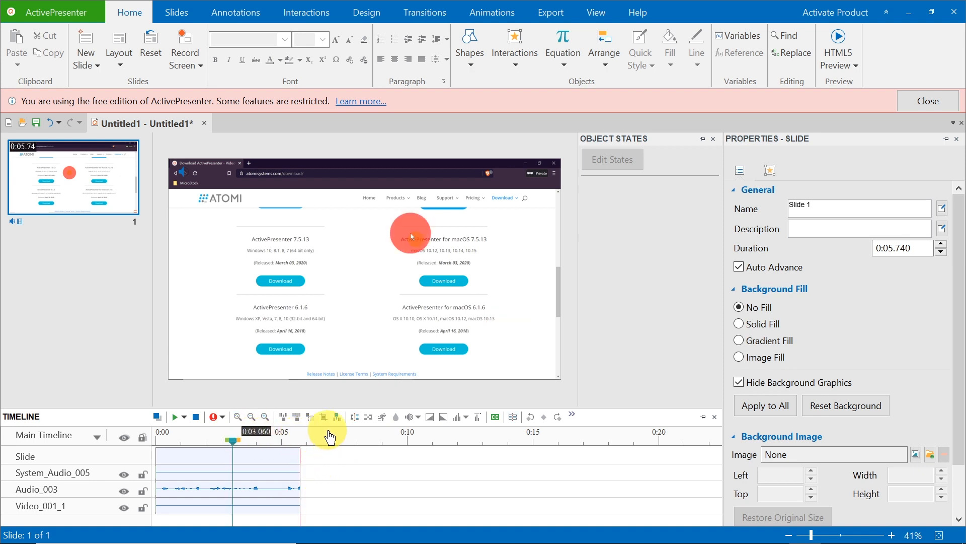
pyautogui.click(355, 418)
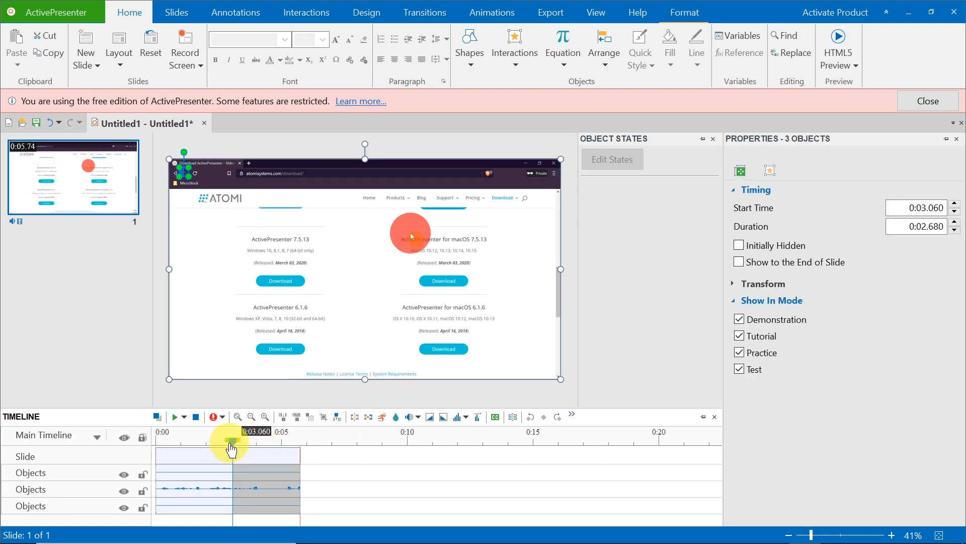
pyautogui.moveTo(232, 441); pyautogui.dragTo(245, 445)
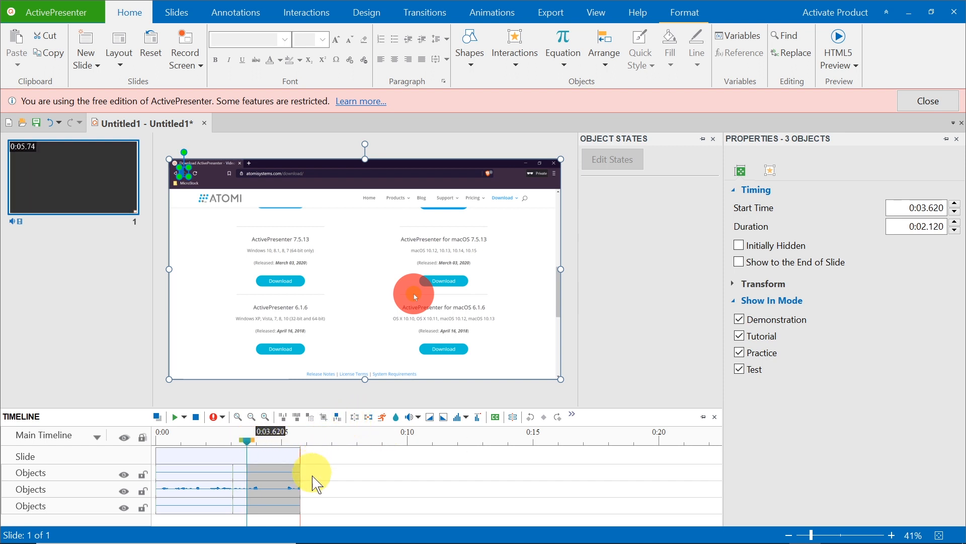
# Delete the short middle segments between 0:03.060 and 0:03.620 from the video and both audio tracks
pyautogui.click(323, 484)
pyautogui.click(247, 473)
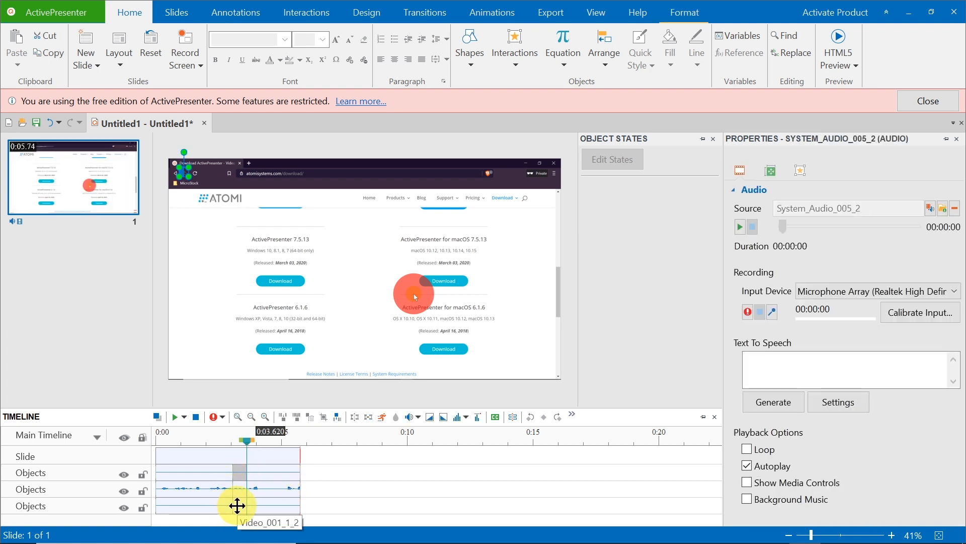
pyautogui.hotkey('ctrl', 'a')
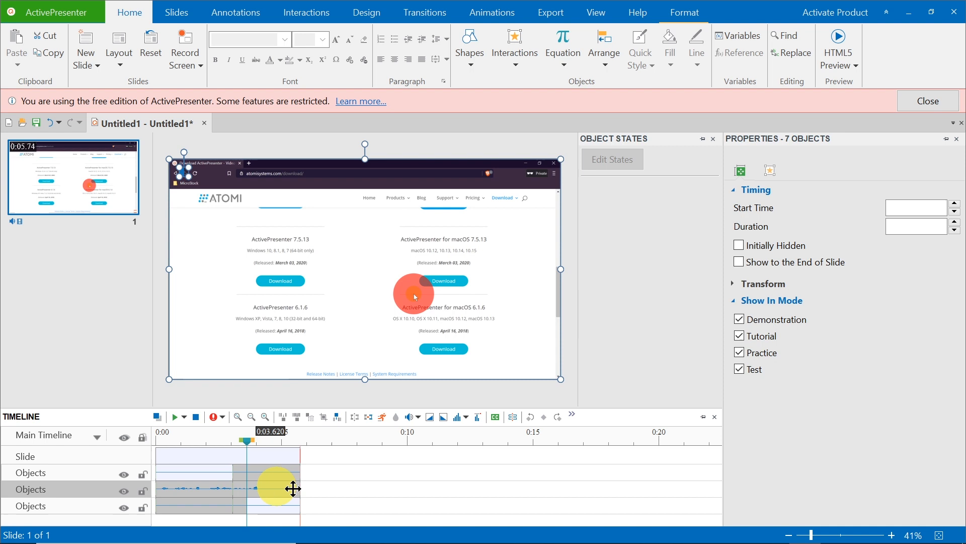
pyautogui.click(328, 488)
pyautogui.click(241, 490)
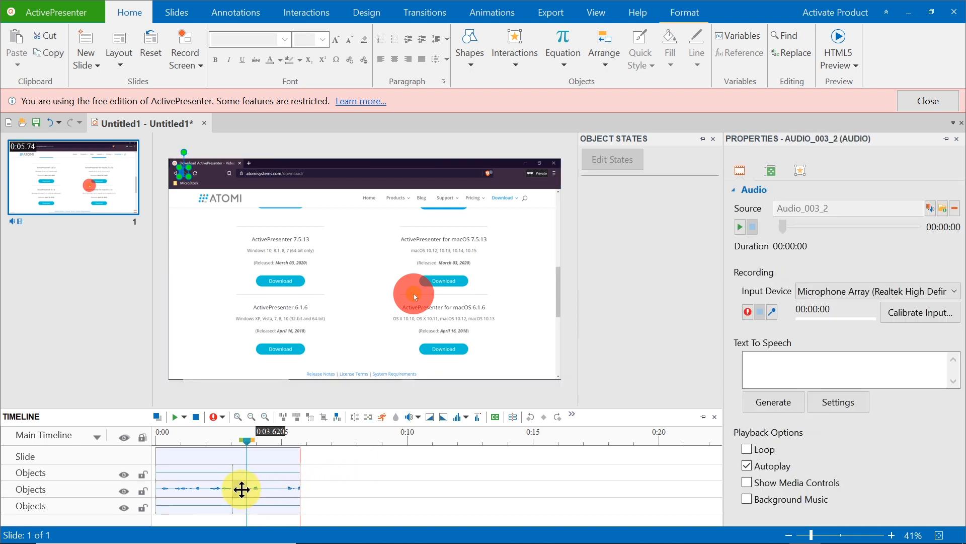
pyautogui.click(239, 473)
pyautogui.click(235, 494)
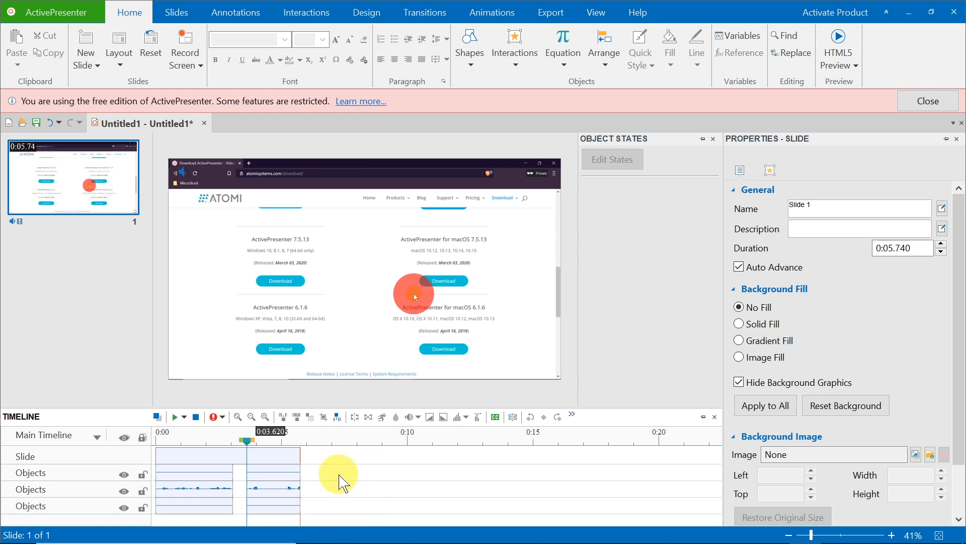
# Move the last clips back to close the gap at 0:03.060 and shorten the slide to 0:05.180
pyautogui.moveTo(334, 471); pyautogui.dragTo(285, 451)
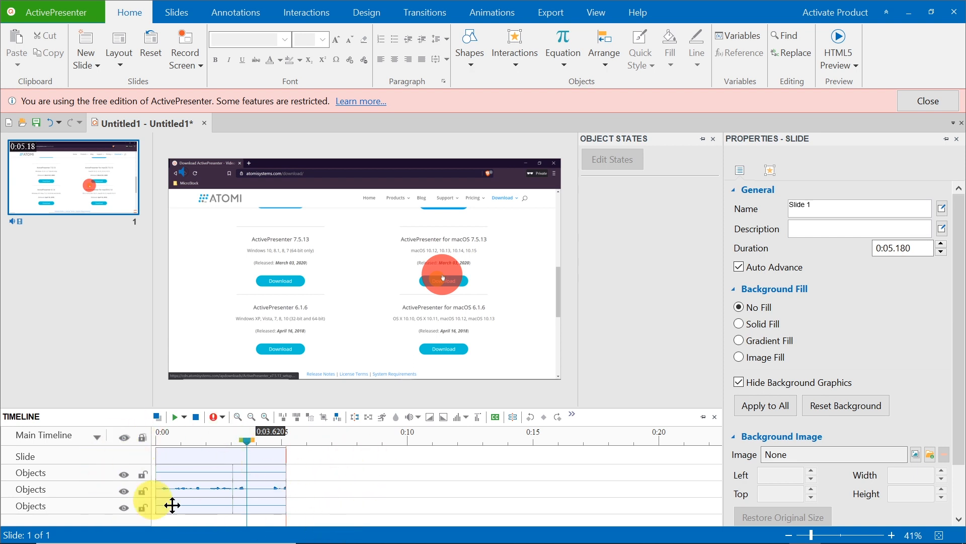
# Select the system audio, microphone audio and video tracks on the timeline in turn
pyautogui.click(48, 475)
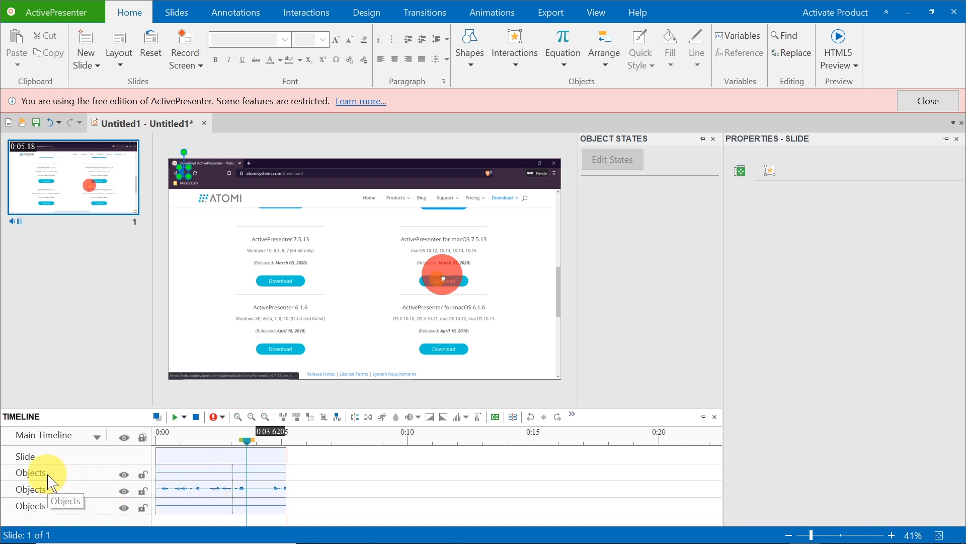
pyautogui.click(53, 496)
pyautogui.click(55, 512)
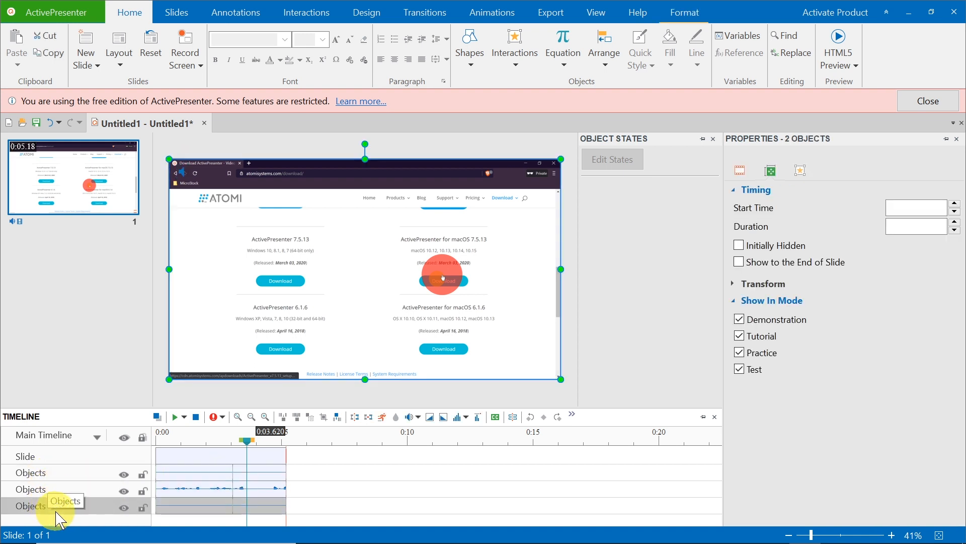
# Examine which timeline rows hold the video, the microphone audio and the system audio by selecting each row again
pyautogui.click(46, 491)
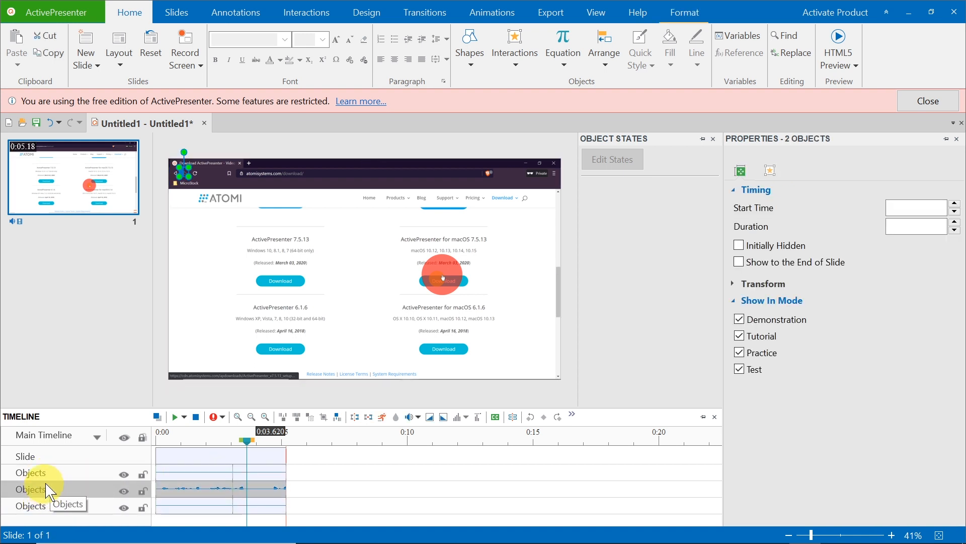
pyautogui.click(69, 472)
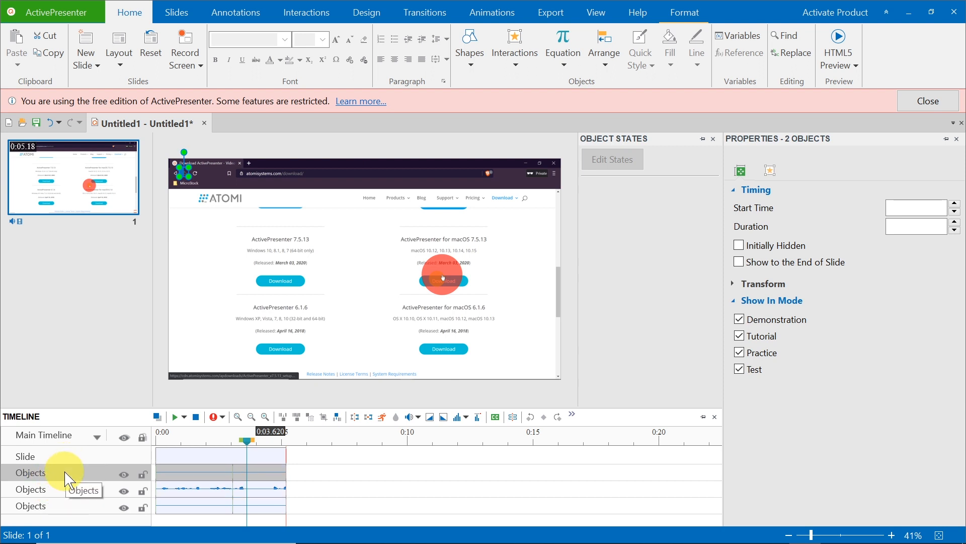
pyautogui.click(64, 507)
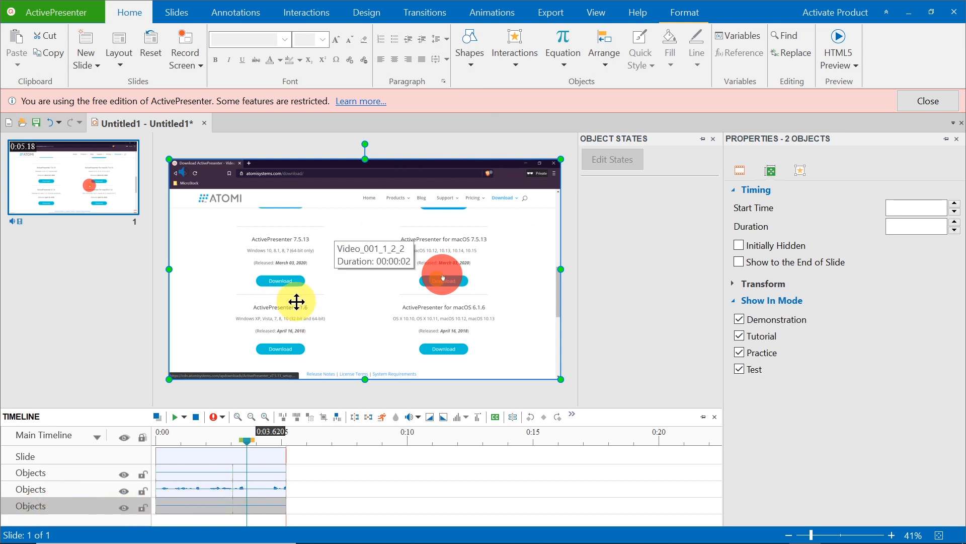
pyautogui.click(30, 489)
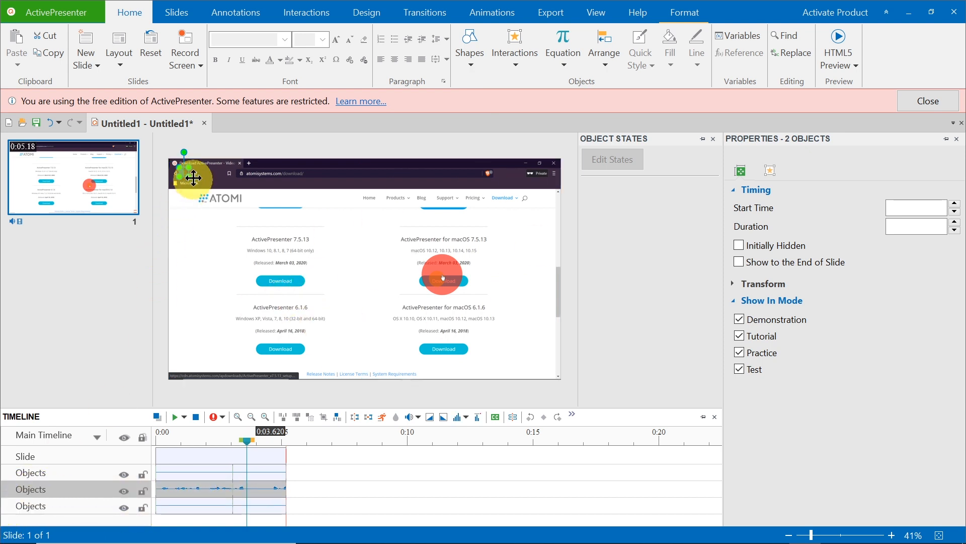
pyautogui.click(63, 474)
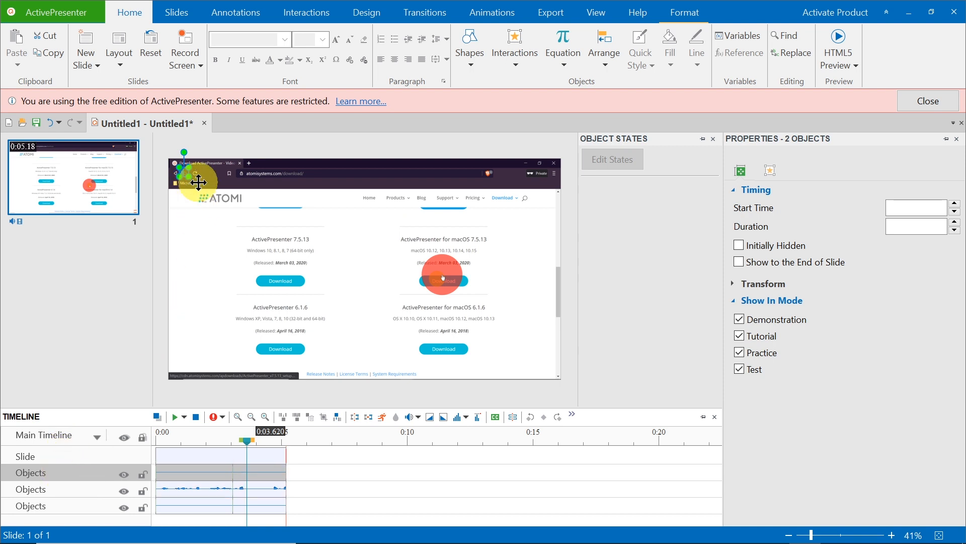
pyautogui.click(124, 473)
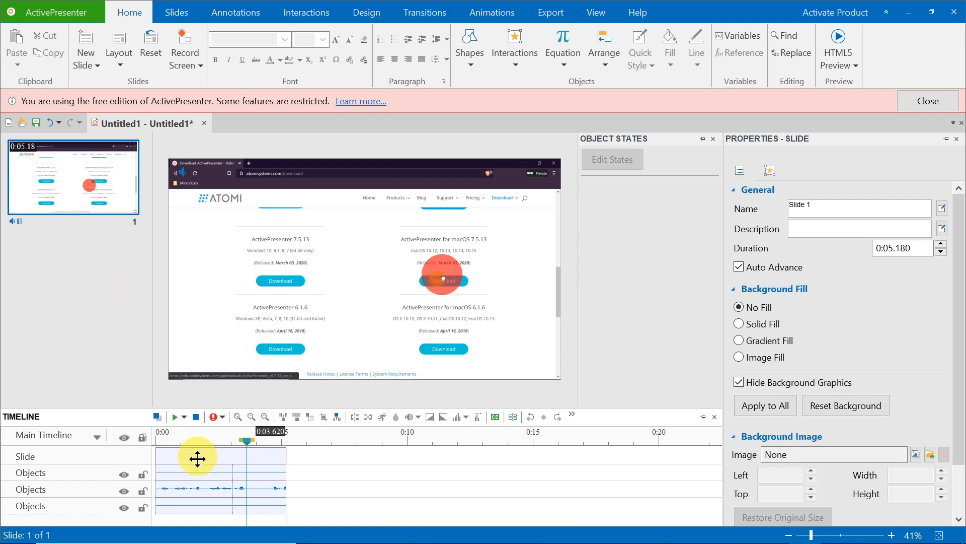
# Inspect the first system audio clip and the first microphone audio clip on the timeline, and clear the selection
pyautogui.click(179, 470)
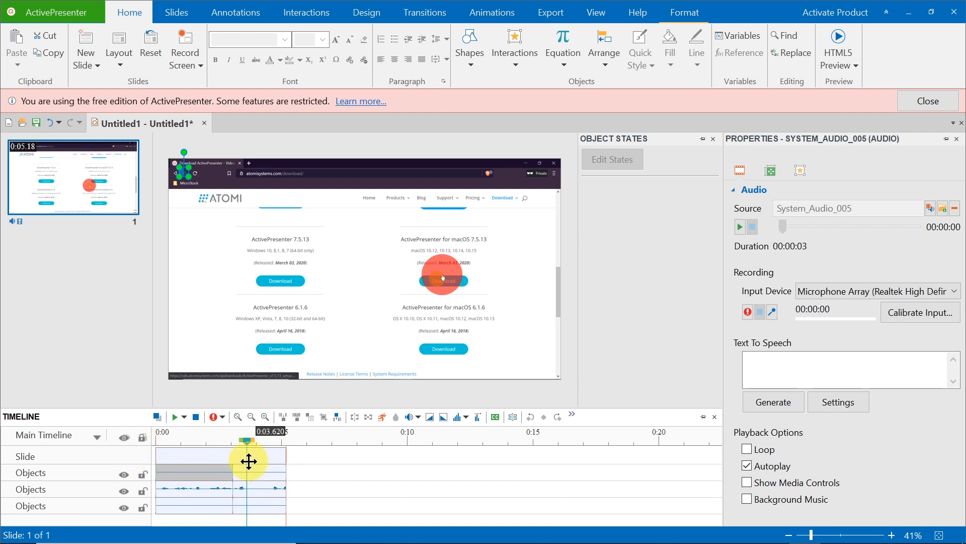
pyautogui.click(222, 486)
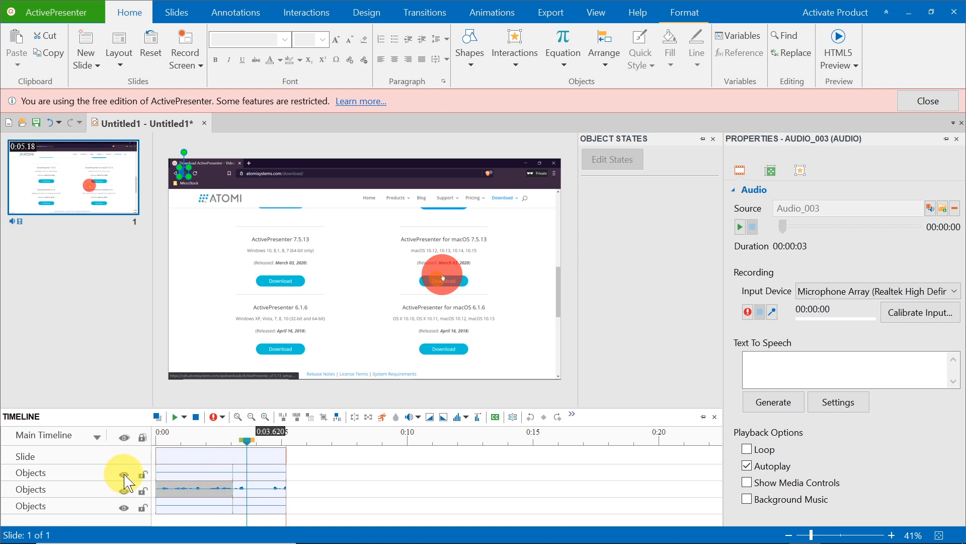
pyautogui.click(347, 487)
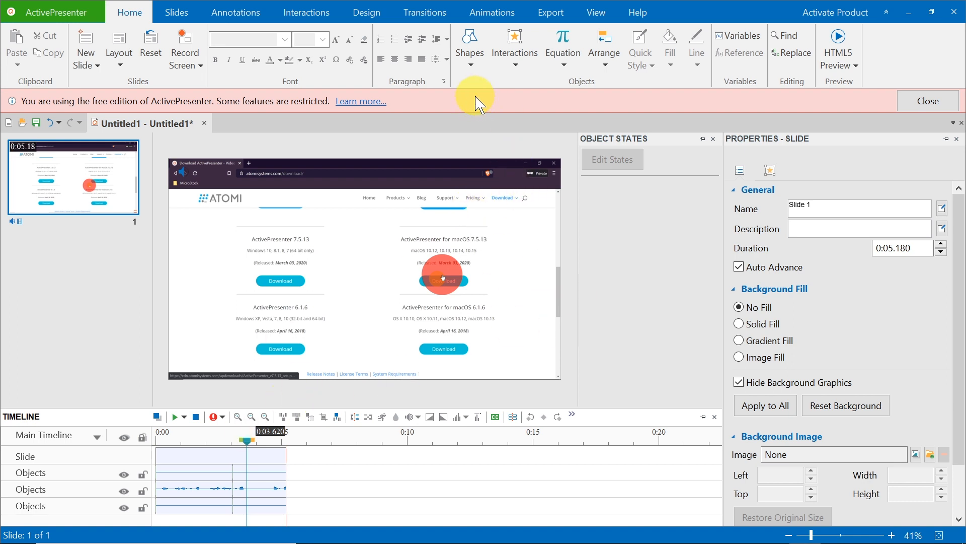
# Open the video export settings and keep Zoom-n-Pan and Export Audio enabled
pyautogui.click(550, 13)
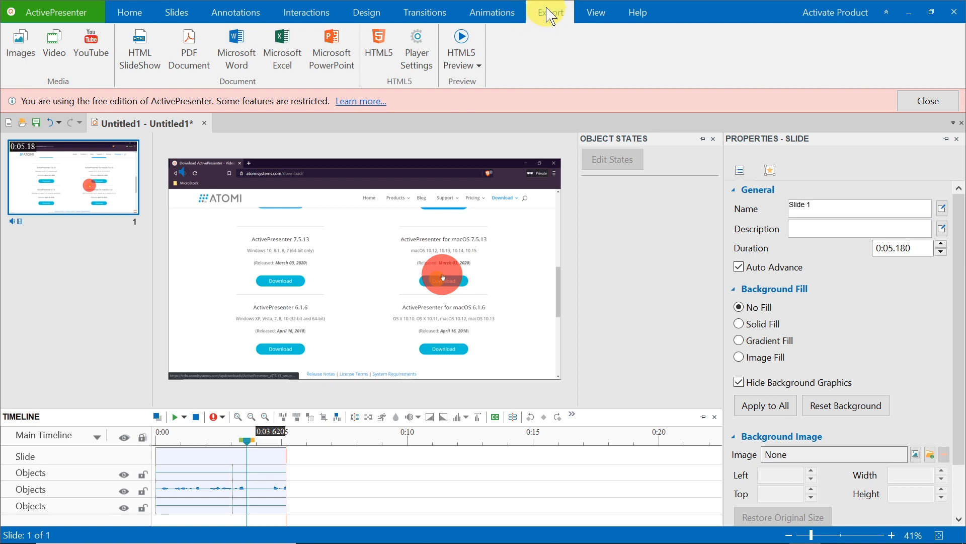
pyautogui.click(56, 45)
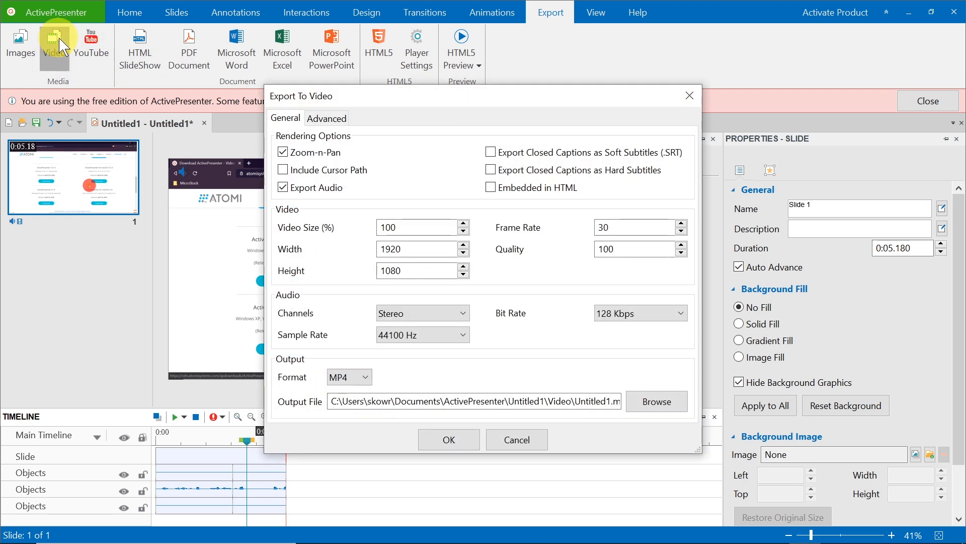
pyautogui.click(283, 153)
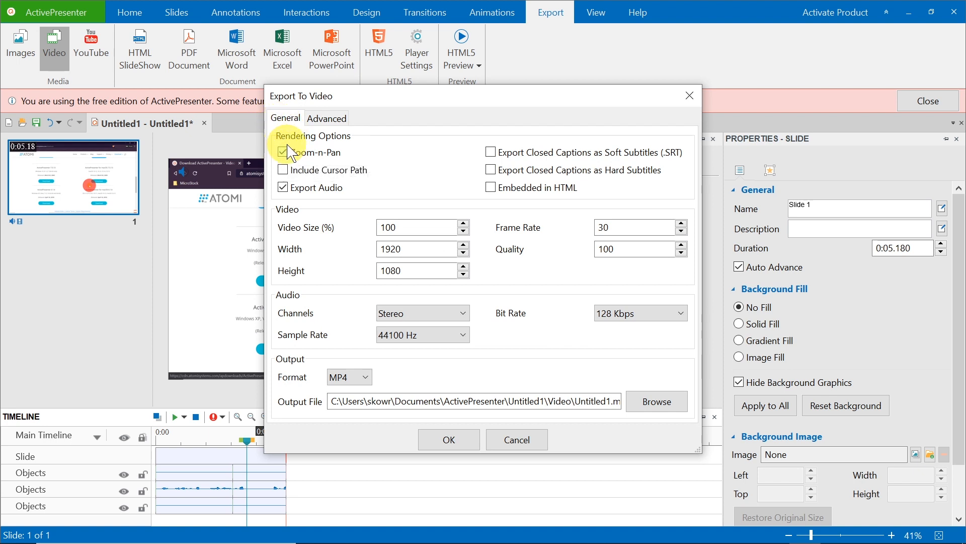
pyautogui.click(283, 187)
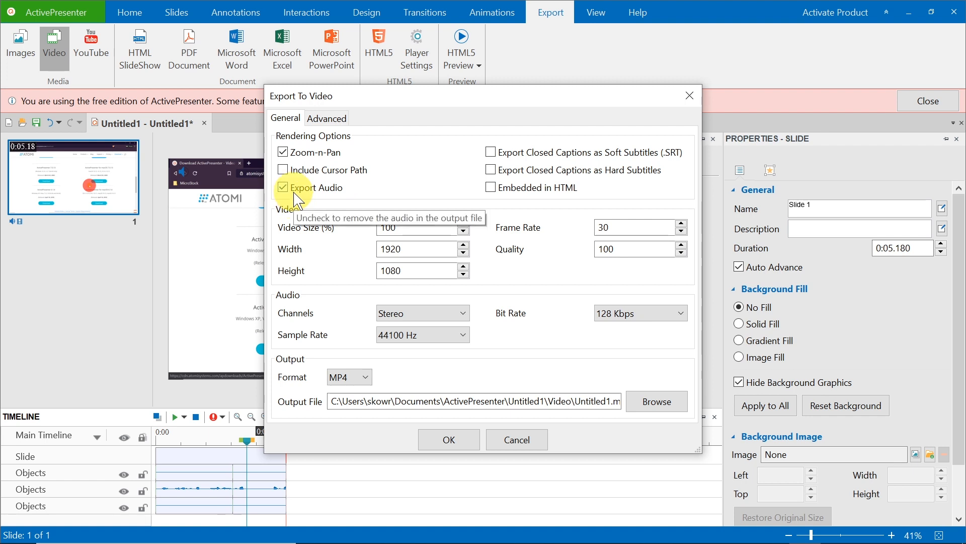
# Review the export's video size, width, height, frame rate and quality settings
pyautogui.moveTo(428, 227); pyautogui.dragTo(366, 222)
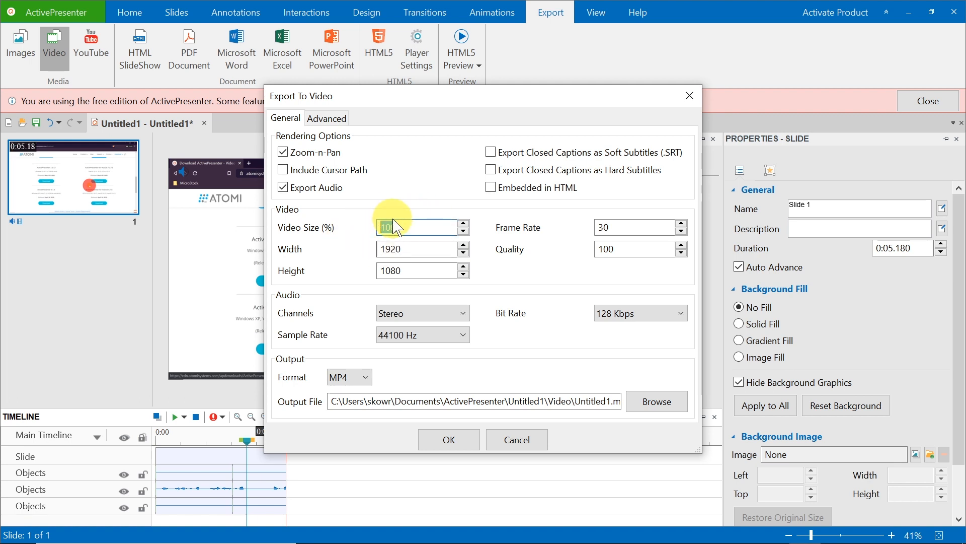
pyautogui.moveTo(436, 243); pyautogui.dragTo(367, 243)
pyautogui.moveTo(436, 268); pyautogui.dragTo(373, 263)
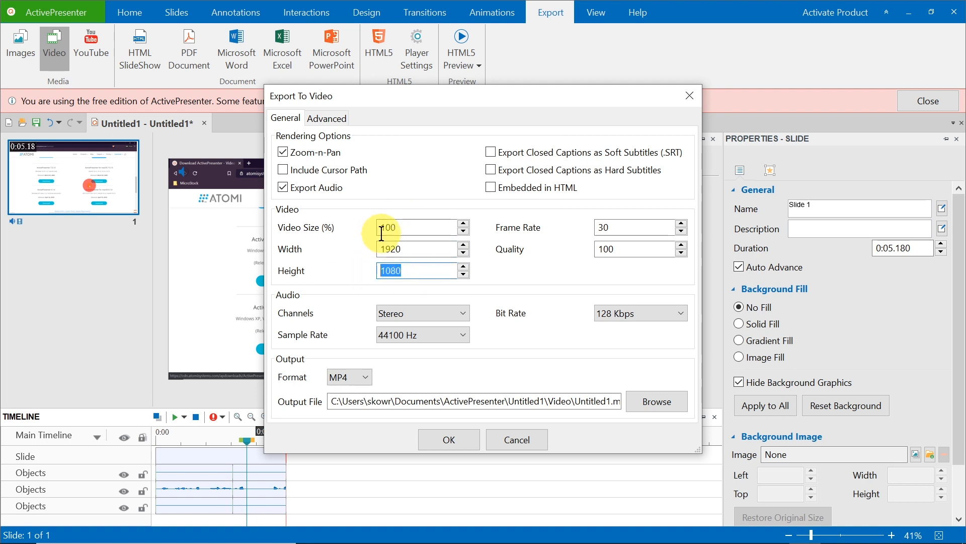
pyautogui.moveTo(612, 232); pyautogui.dragTo(561, 225)
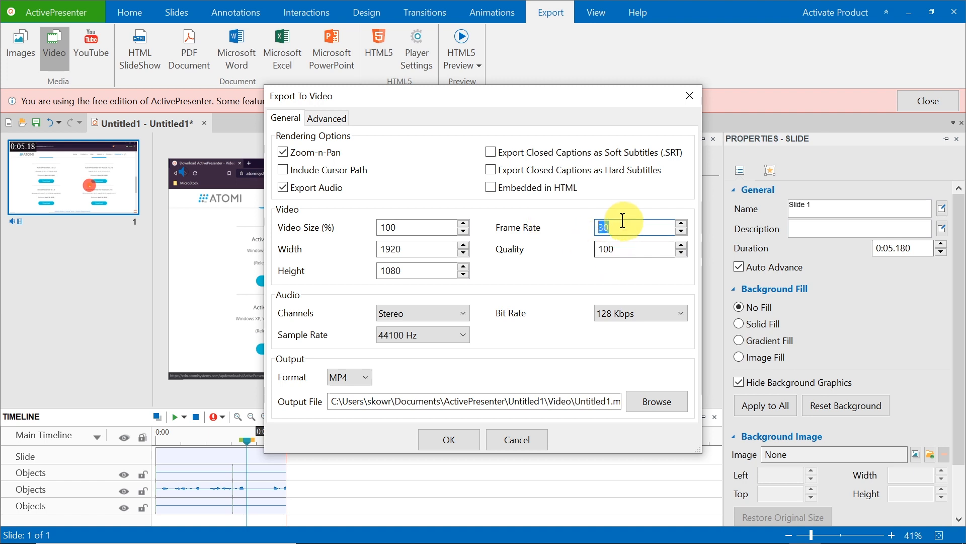
pyautogui.moveTo(632, 246); pyautogui.dragTo(604, 244)
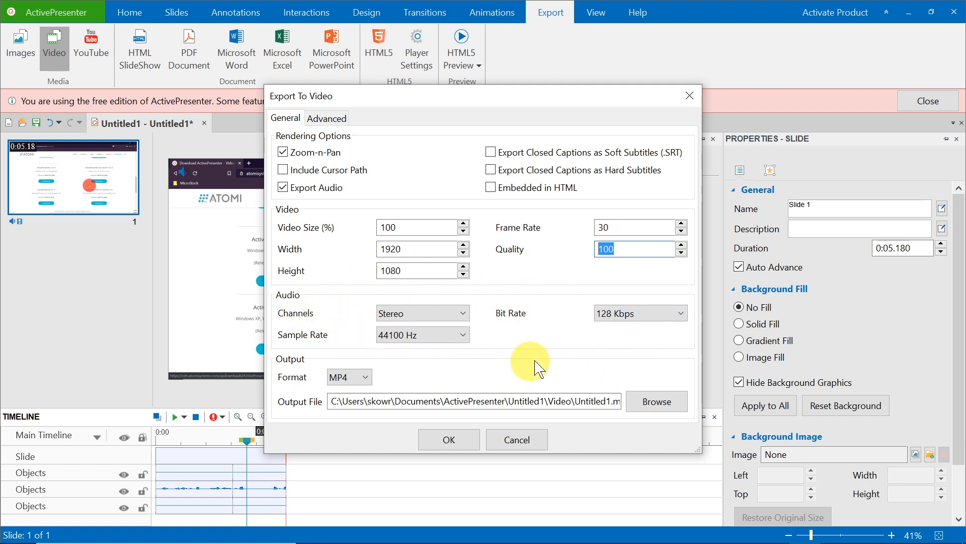
# Export the video in MP4 format as test2 in the Desktop's edit folder and choose to view the output
pyautogui.click(351, 377)
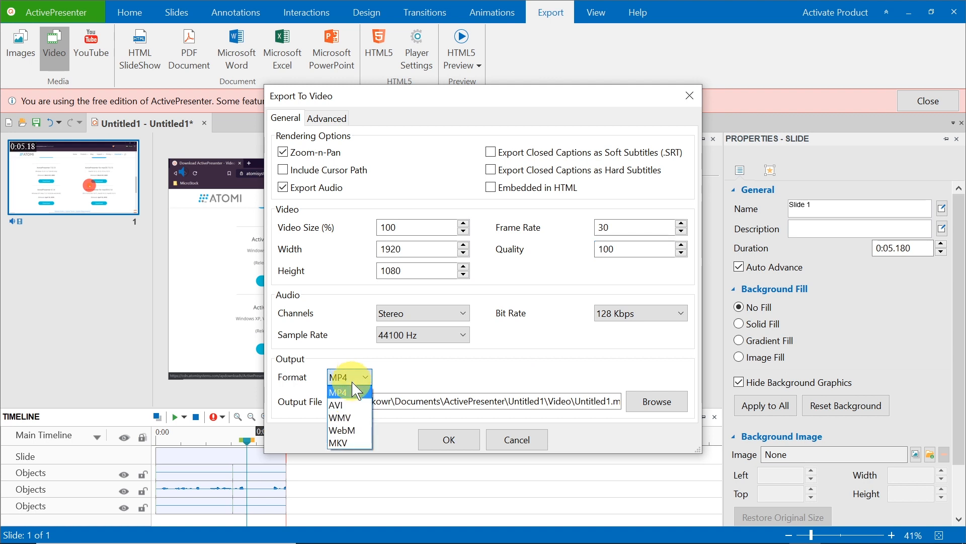
pyautogui.click(351, 392)
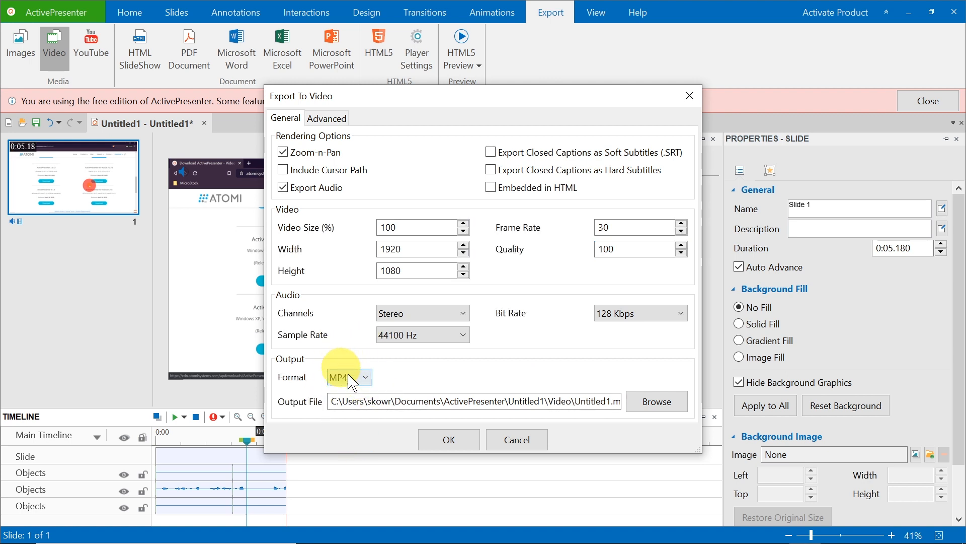
pyautogui.click(656, 406)
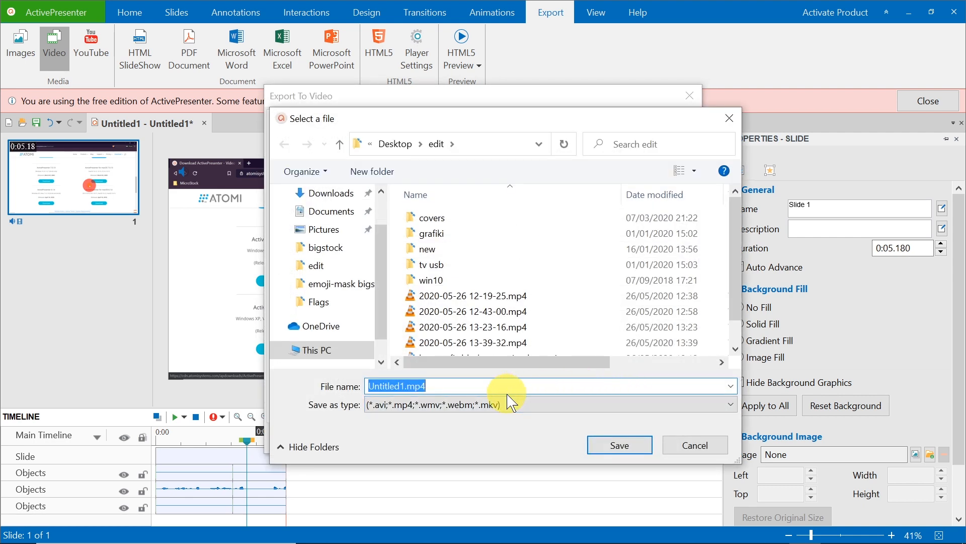
pyautogui.write('test2')
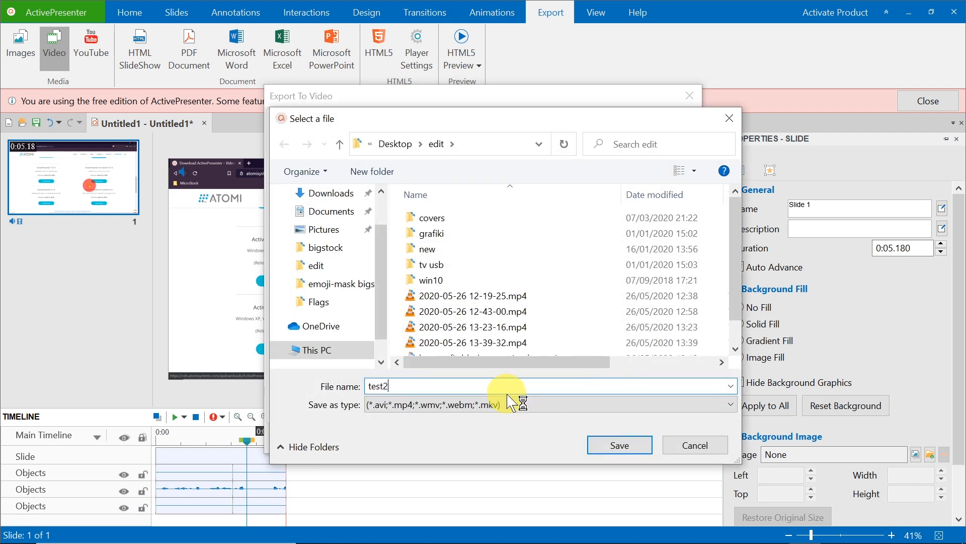
pyautogui.click(618, 446)
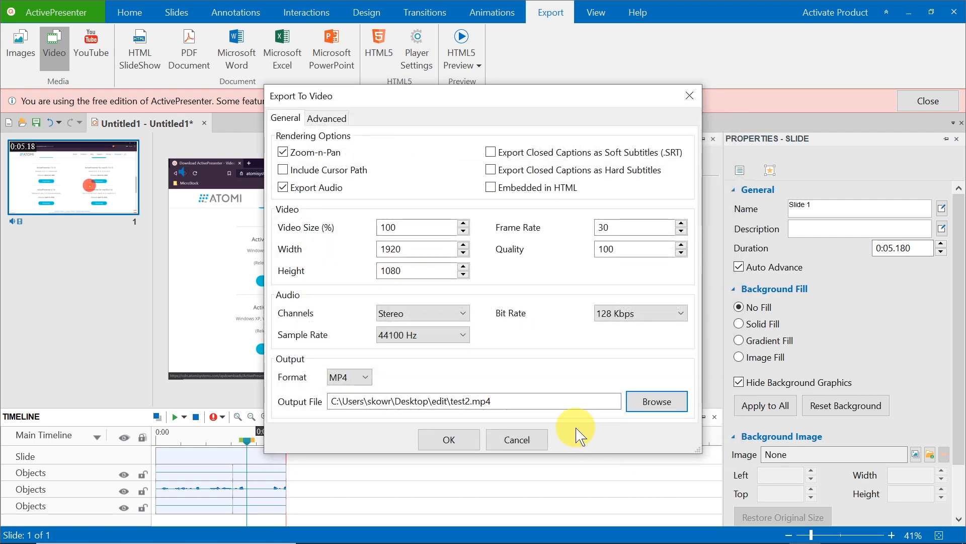
pyautogui.click(449, 440)
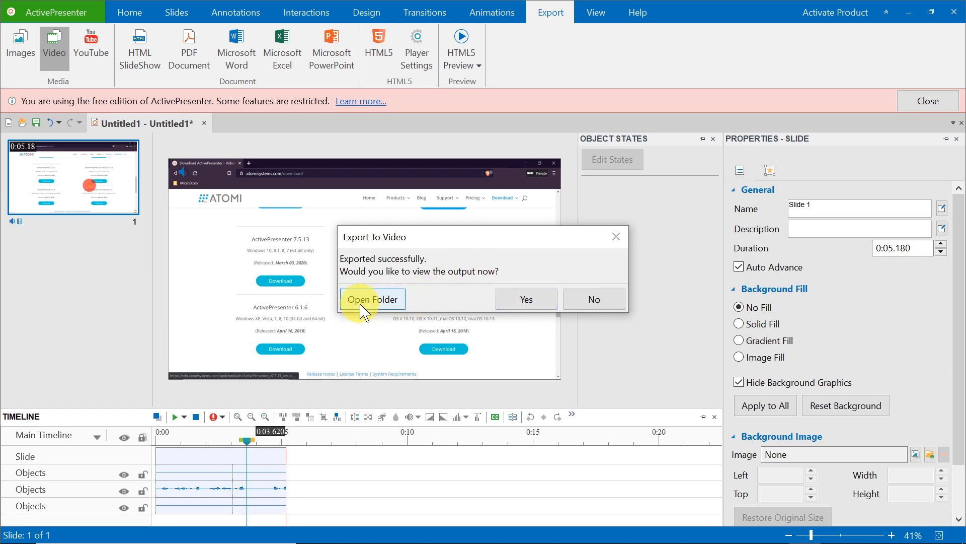
pyautogui.click(526, 302)
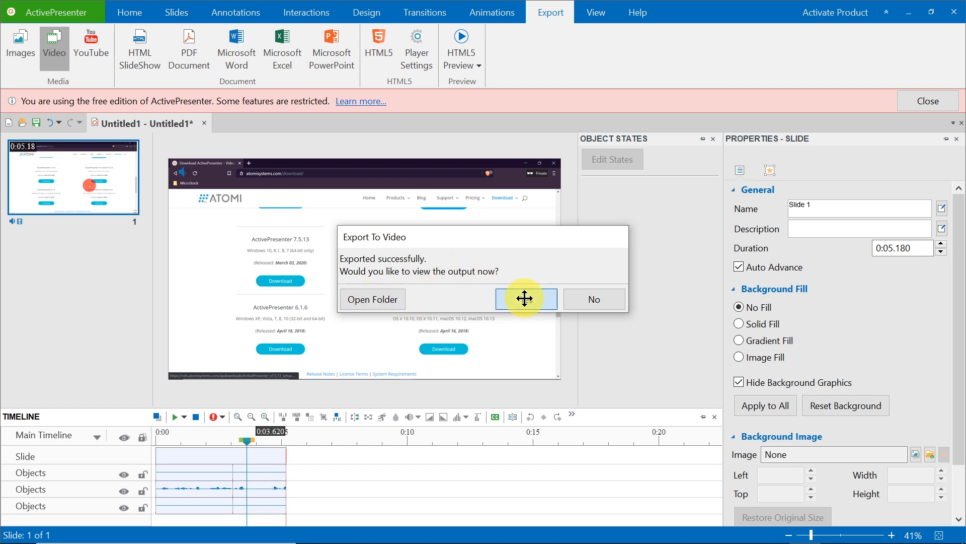